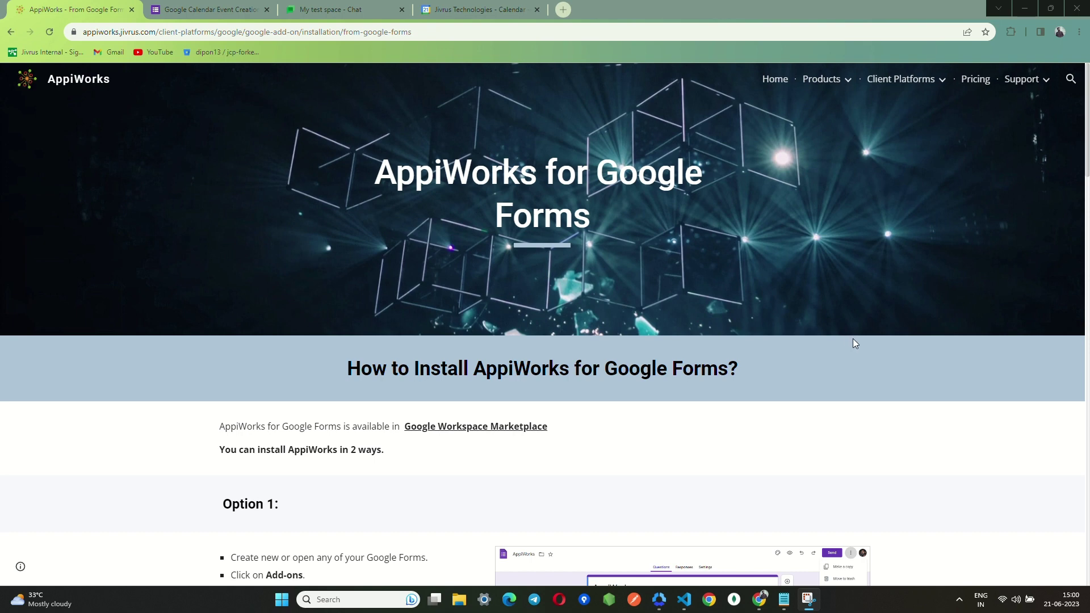
scroll(859, 344, "down", 4)
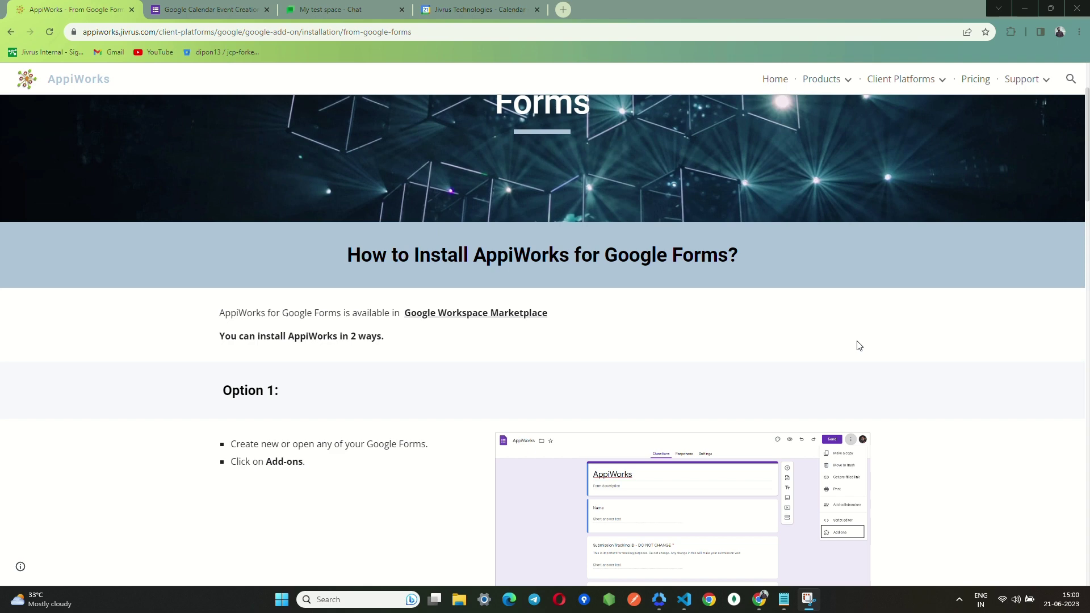
scroll(859, 344, "up", 4)
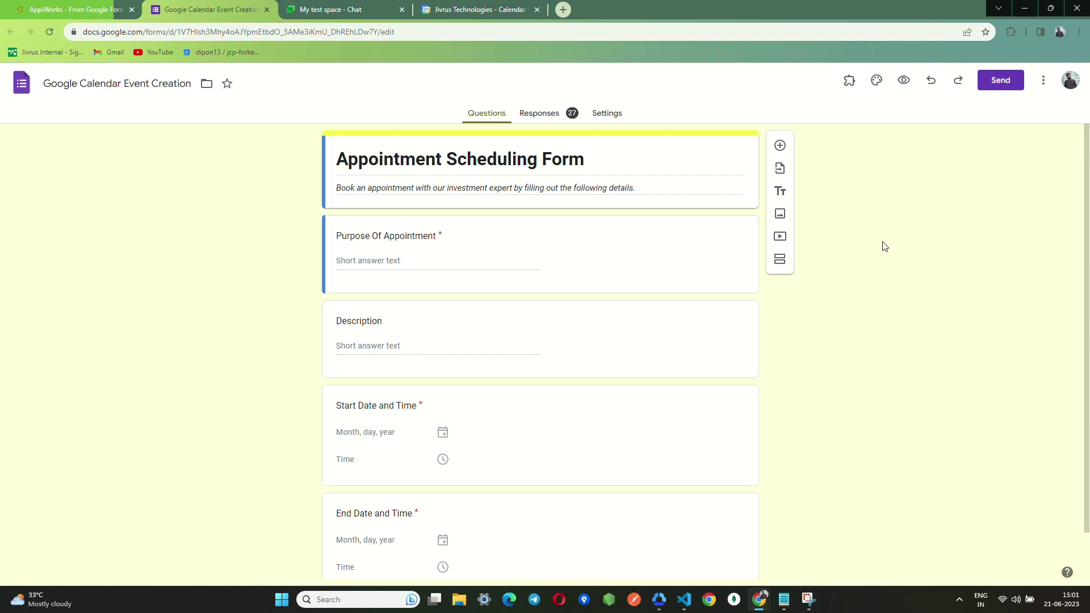
- Find AppiWorks among the Google Workspace Marketplace add-ons for Forms, review its listing and return to the form
left_click(1044, 81)
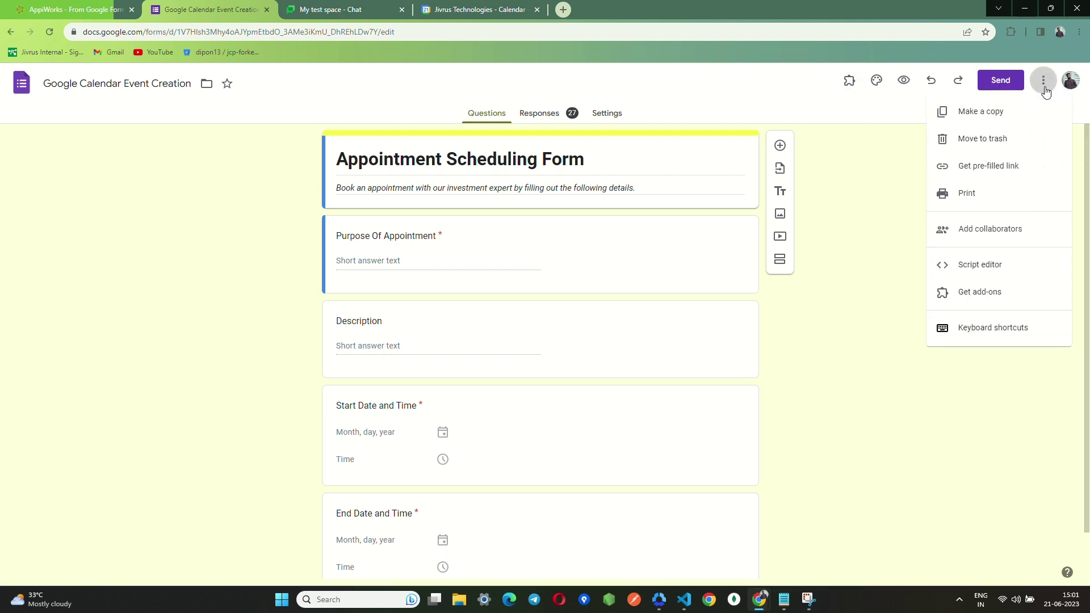
left_click(999, 295)
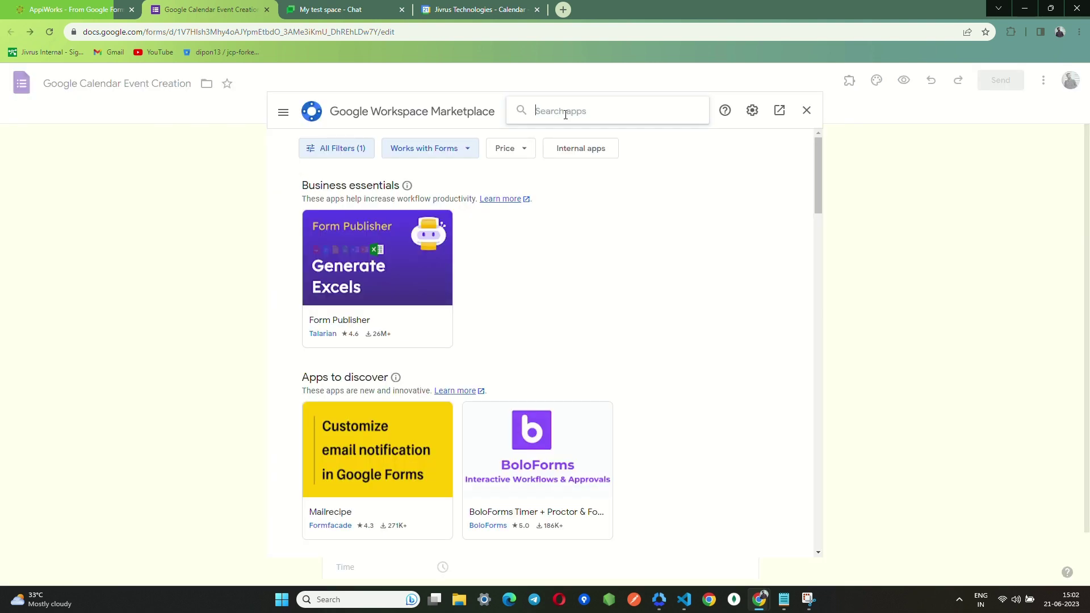
type("appi")
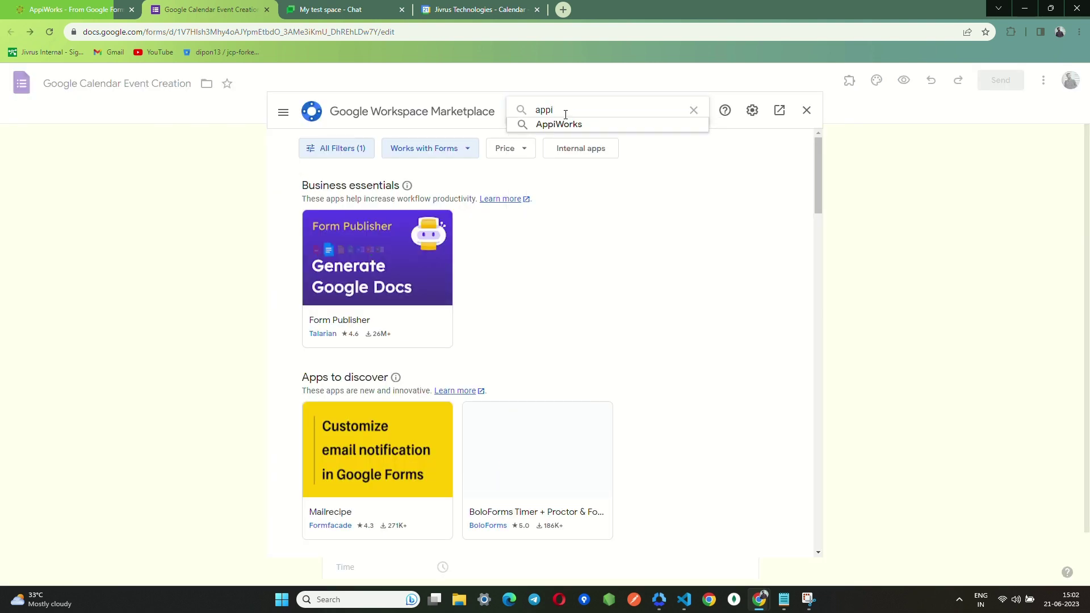
left_click(573, 125)
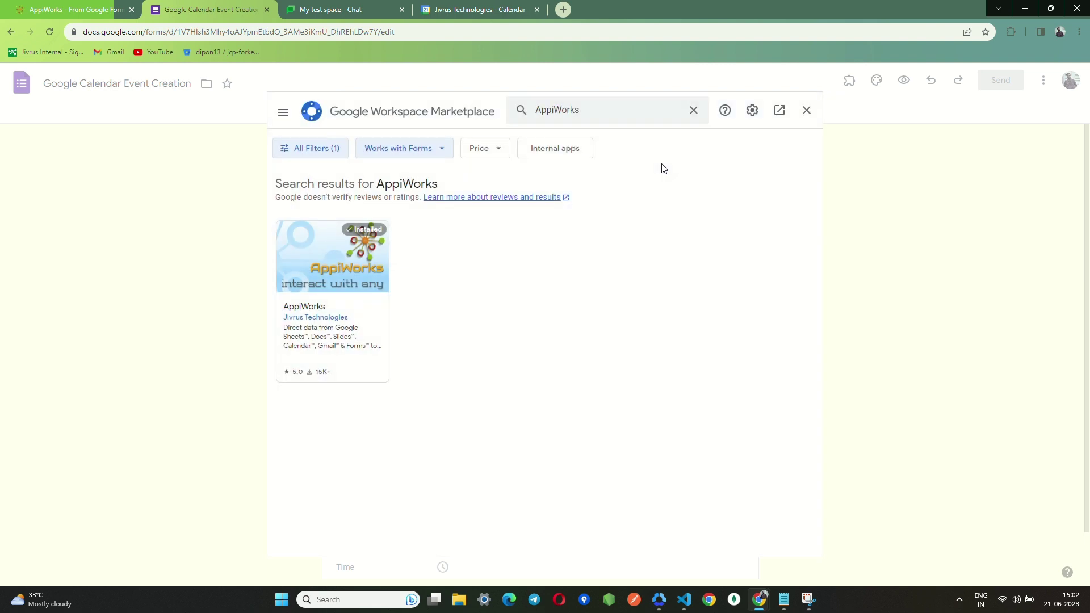
left_click(301, 259)
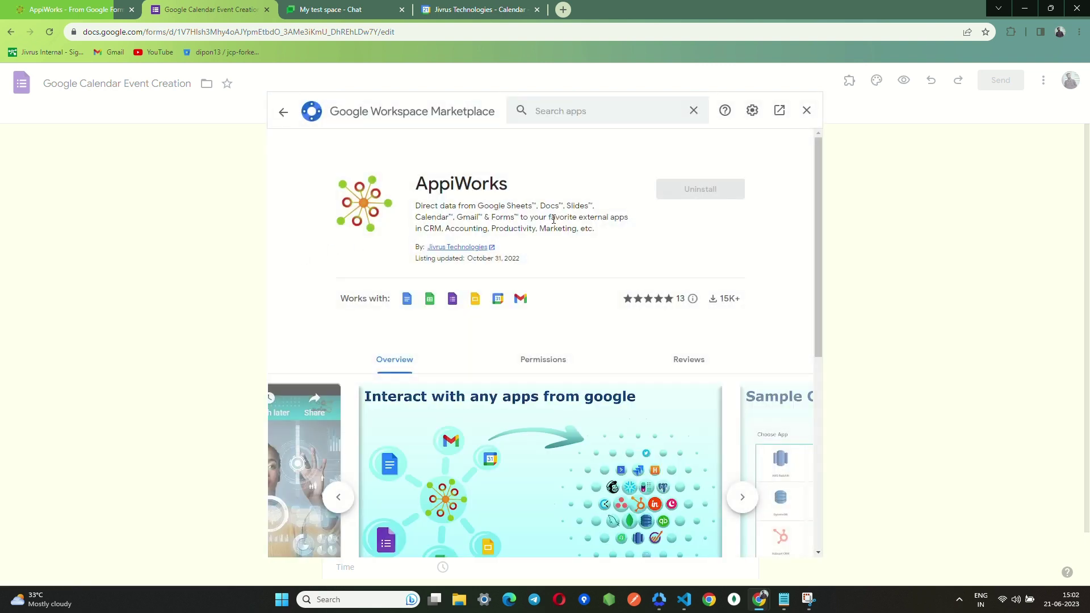
scroll(693, 237, "down", 6)
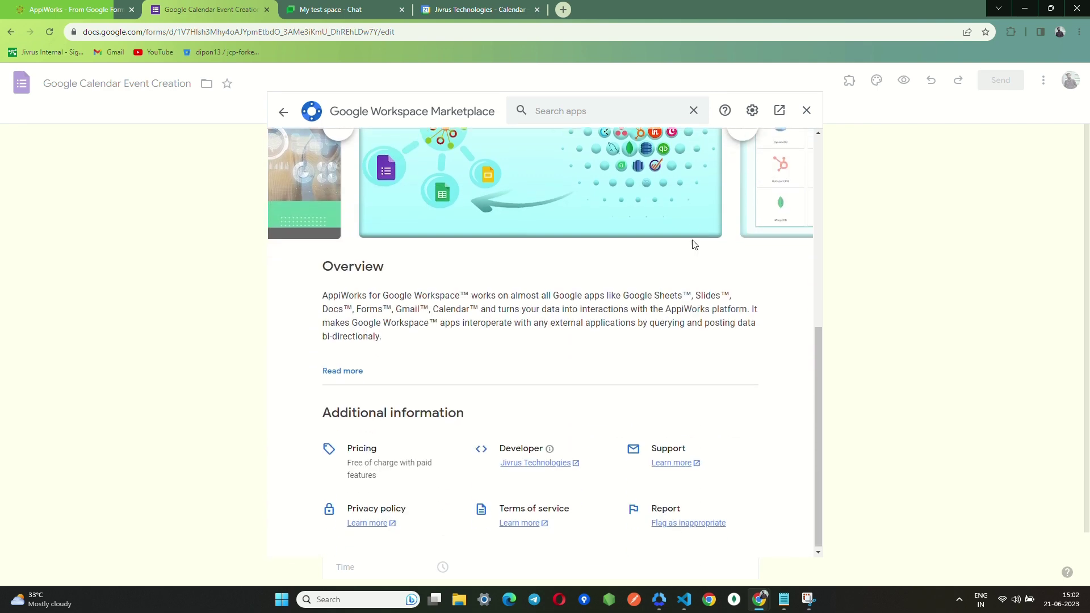
scroll(692, 244, "up", 6)
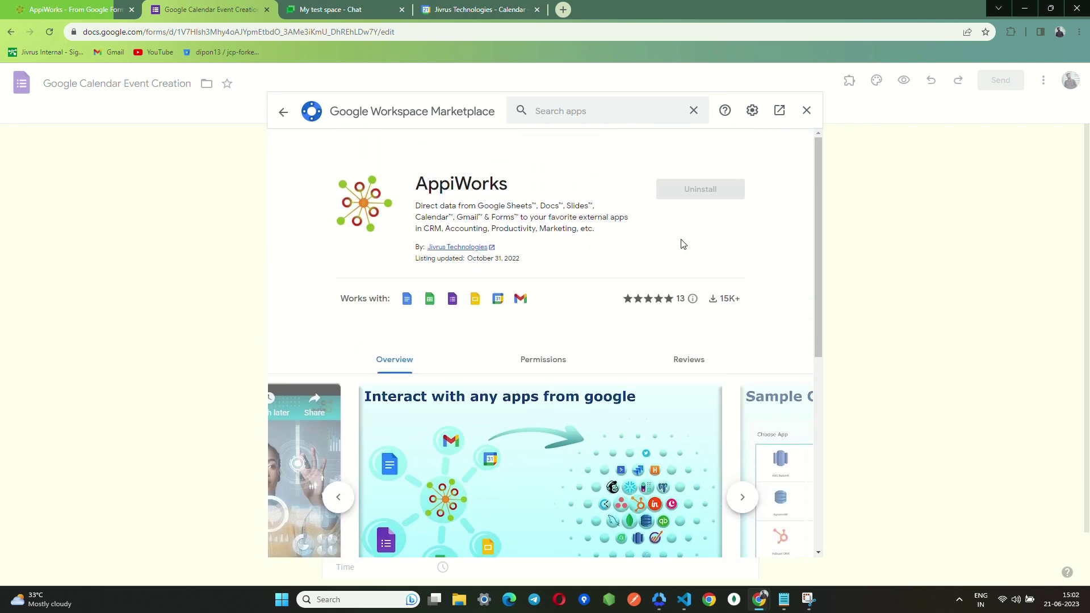
left_click(807, 110)
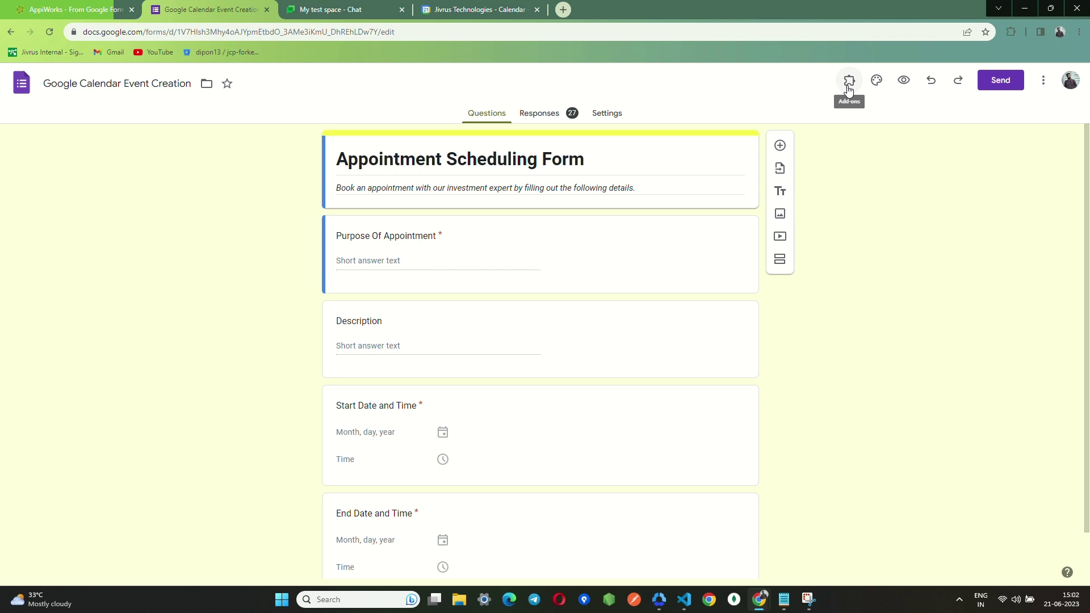
- Open the setup of the AppiWorks add-on for the appointment form
left_click(849, 82)
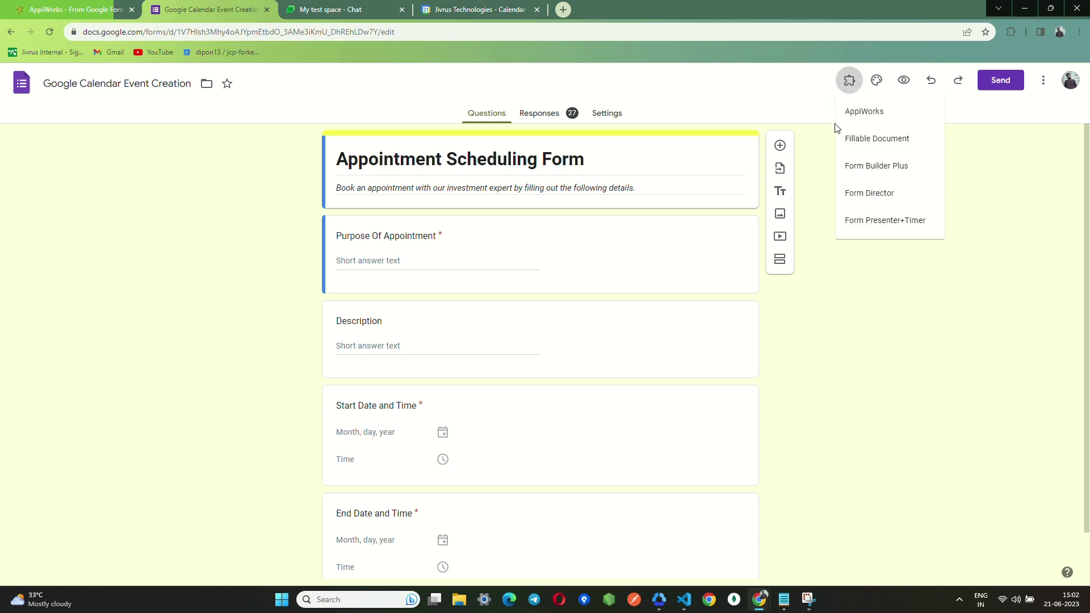
left_click(878, 111)
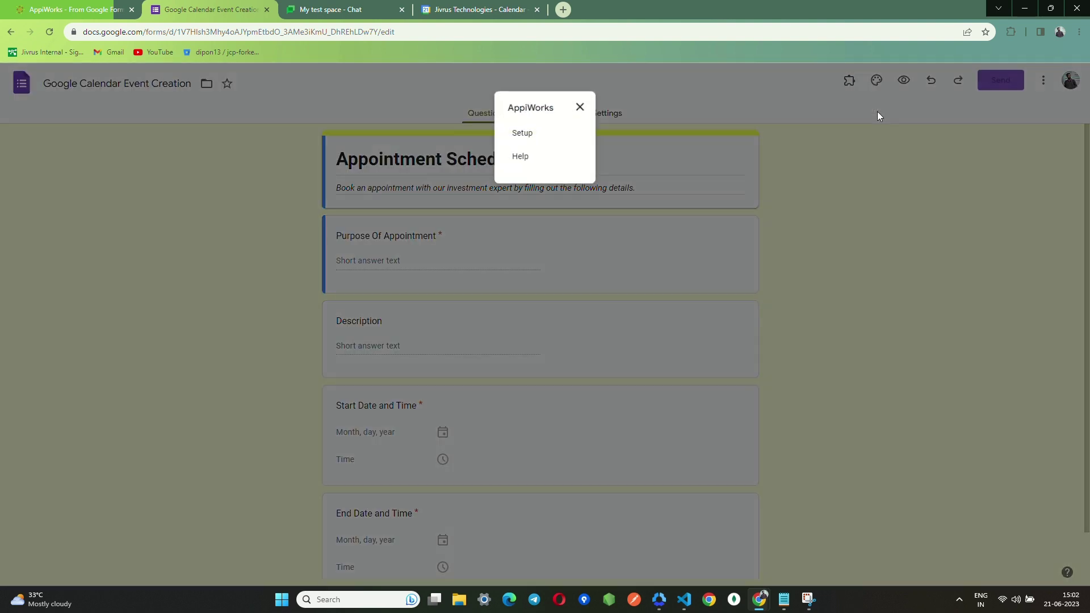
left_click(533, 143)
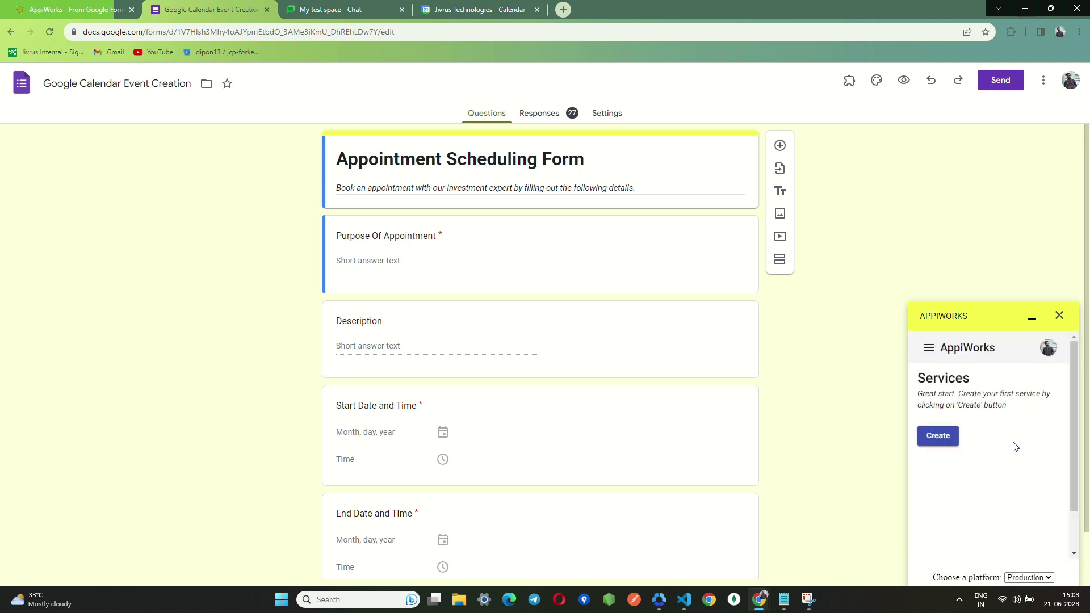
- Create a new AppiWorks service, filtering the apps by the Google Workspace category and selecting Google Calendar
left_click(950, 437)
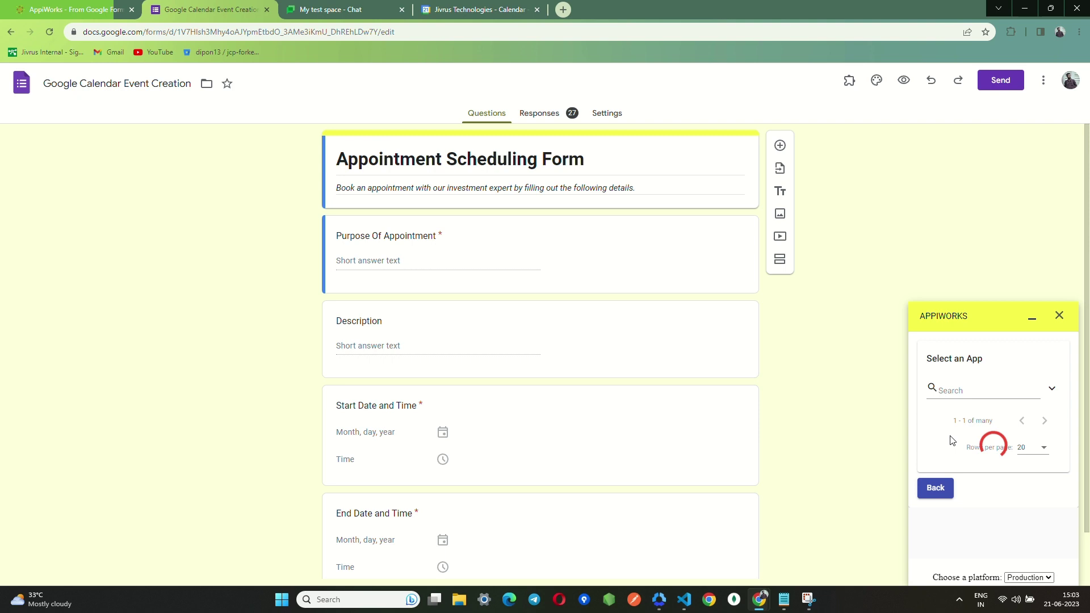
scroll(1060, 384, "down", 1)
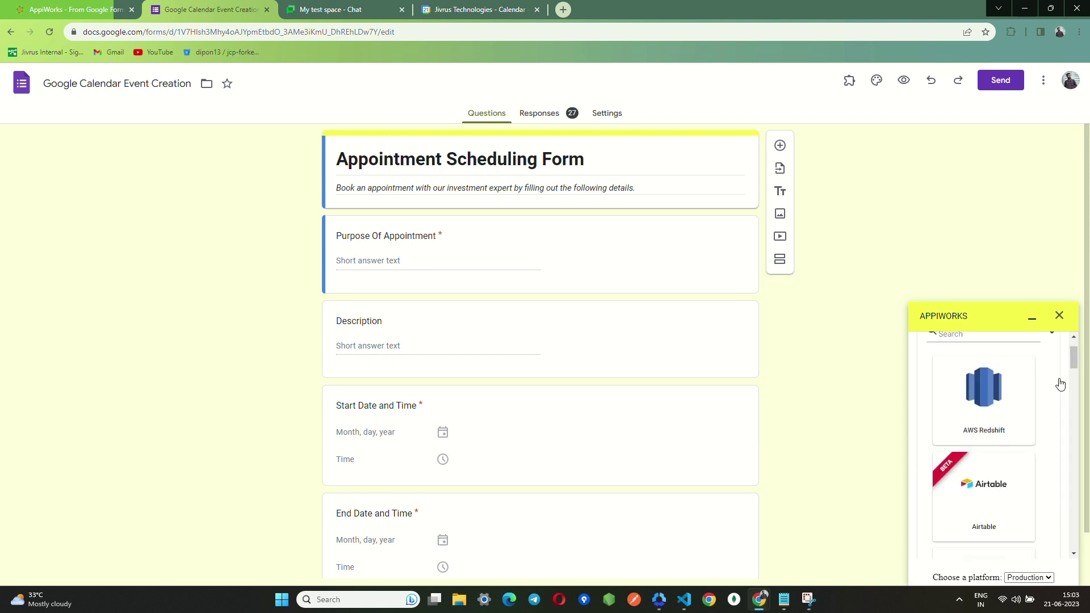
scroll(1060, 384, "up", 1)
left_click(1055, 392)
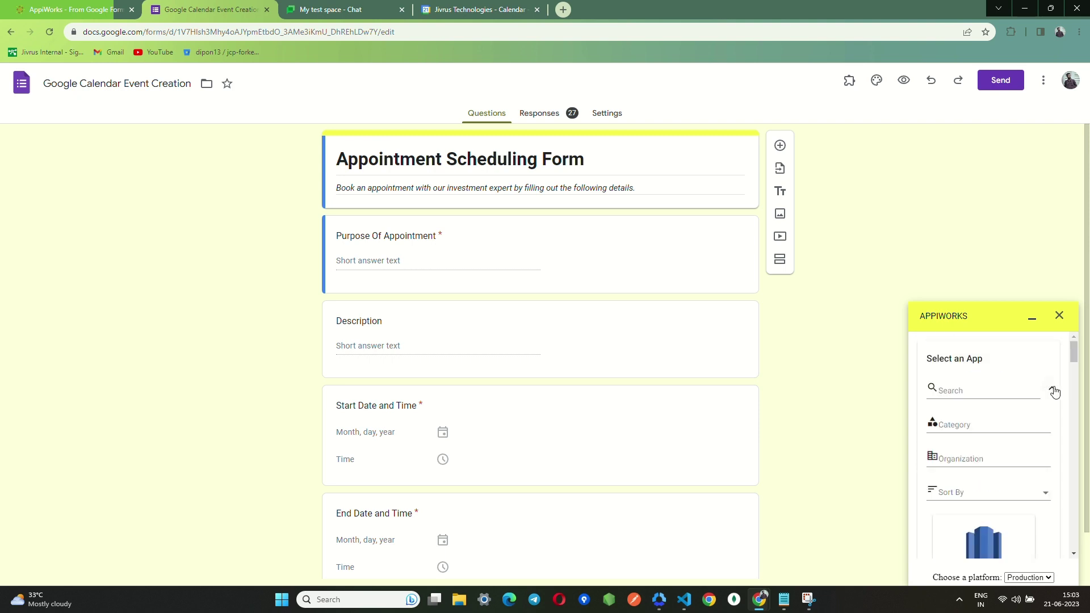
scroll(1054, 391, "down", 1)
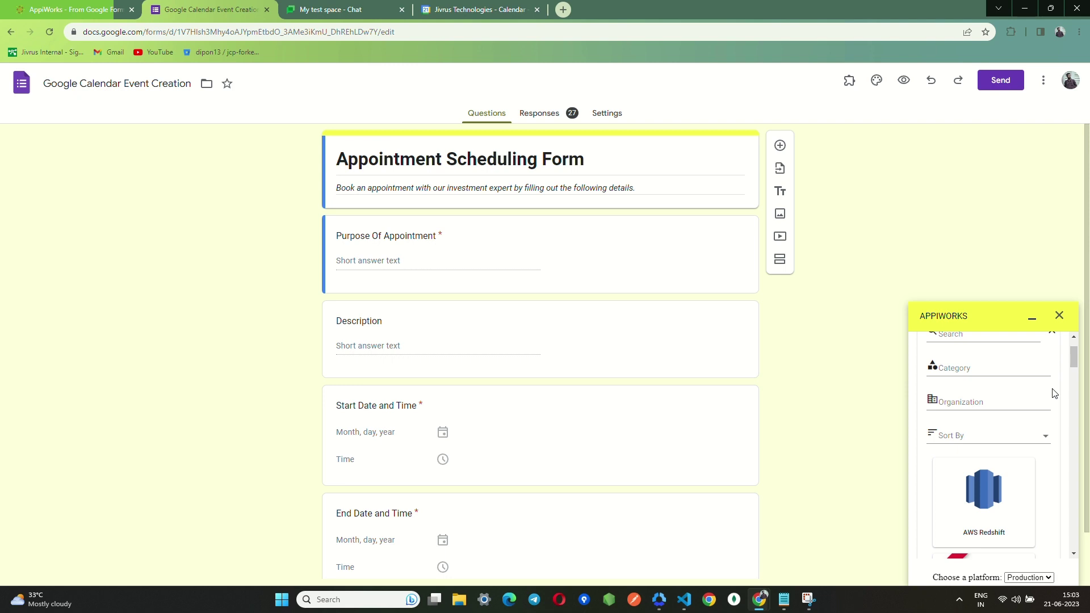
left_click(967, 366)
scroll(968, 463, "down", 3)
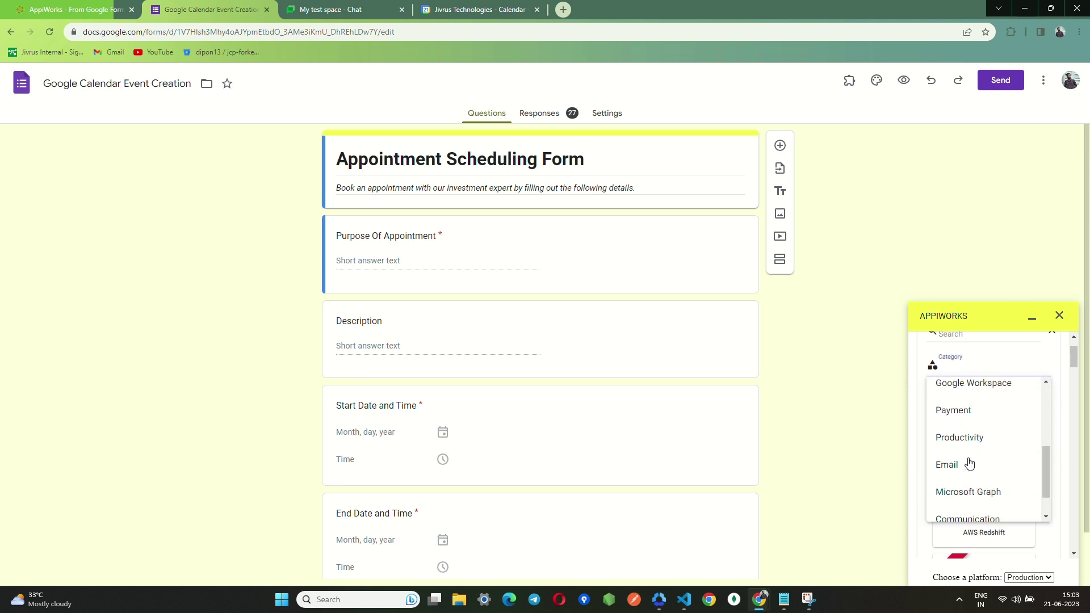
left_click(974, 384)
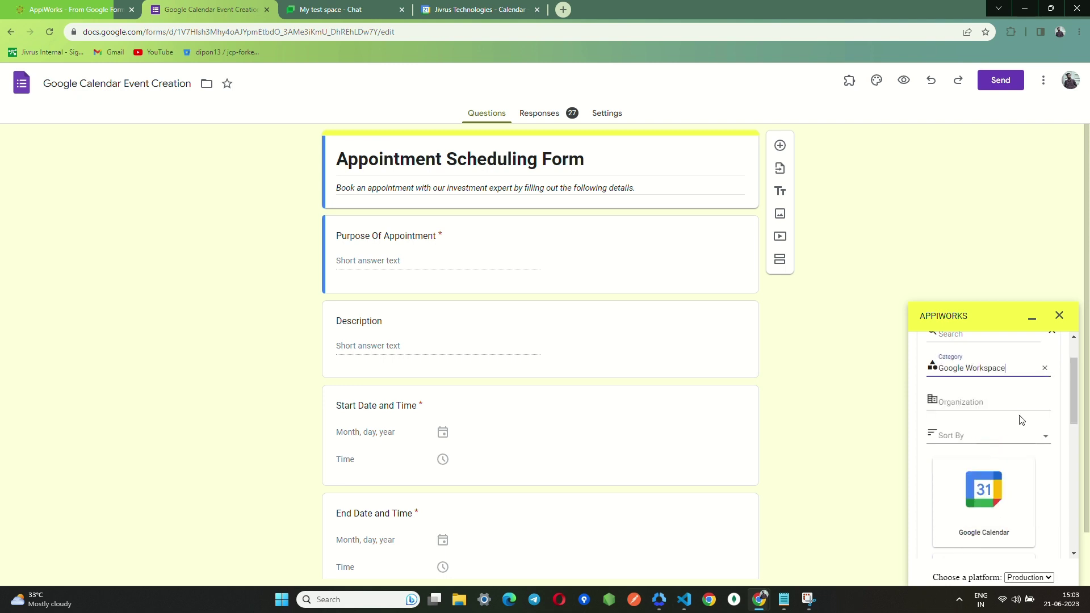
scroll(1028, 418, "down", 1)
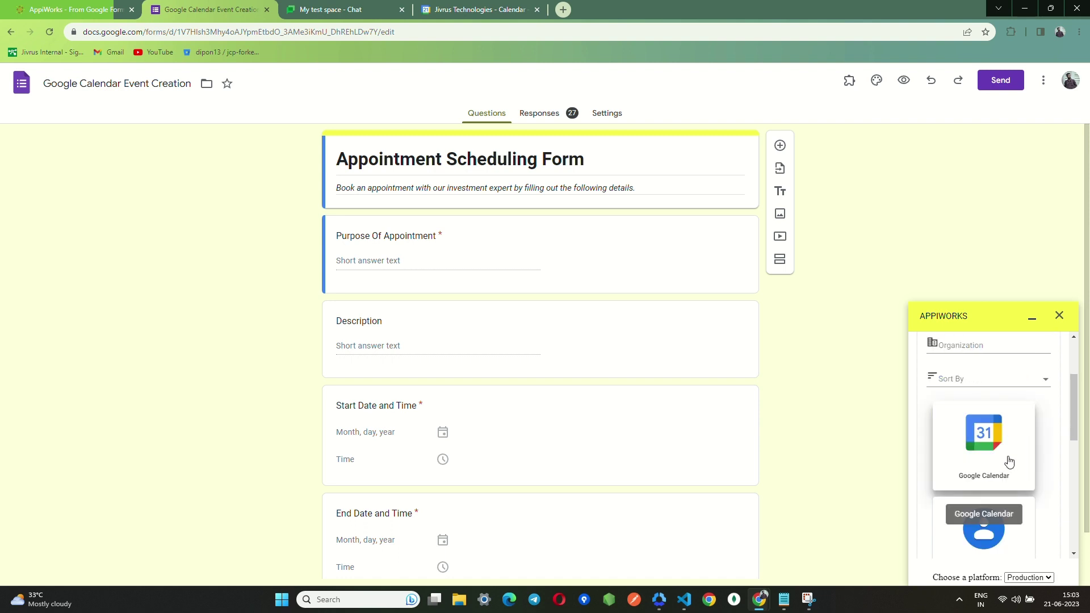
left_click(1010, 461)
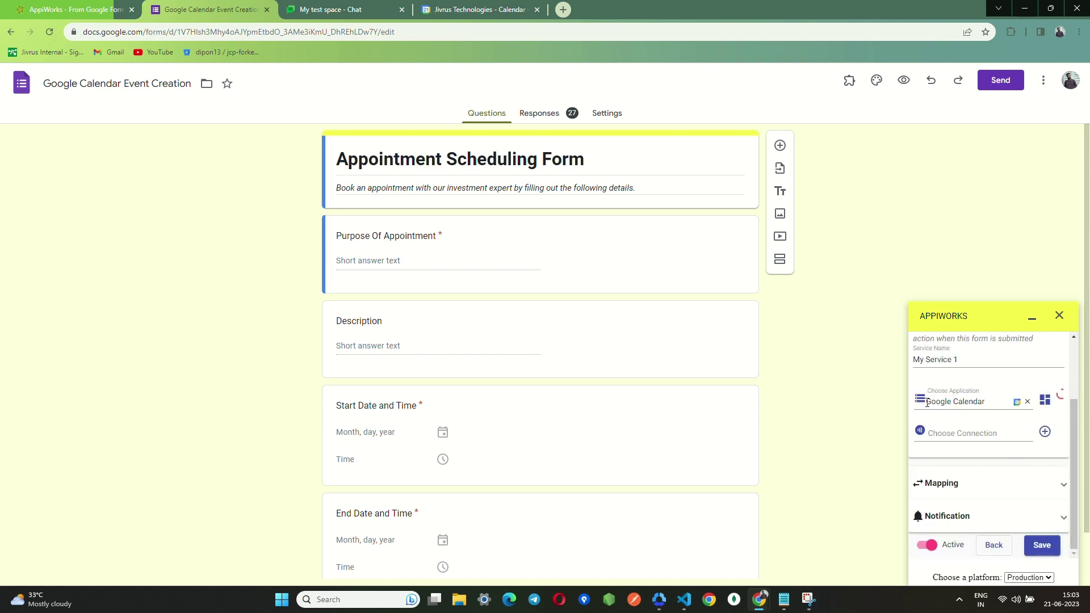
- Rename the service as "My Service create event"
left_click(968, 360)
key("BackSpace")
type("create")
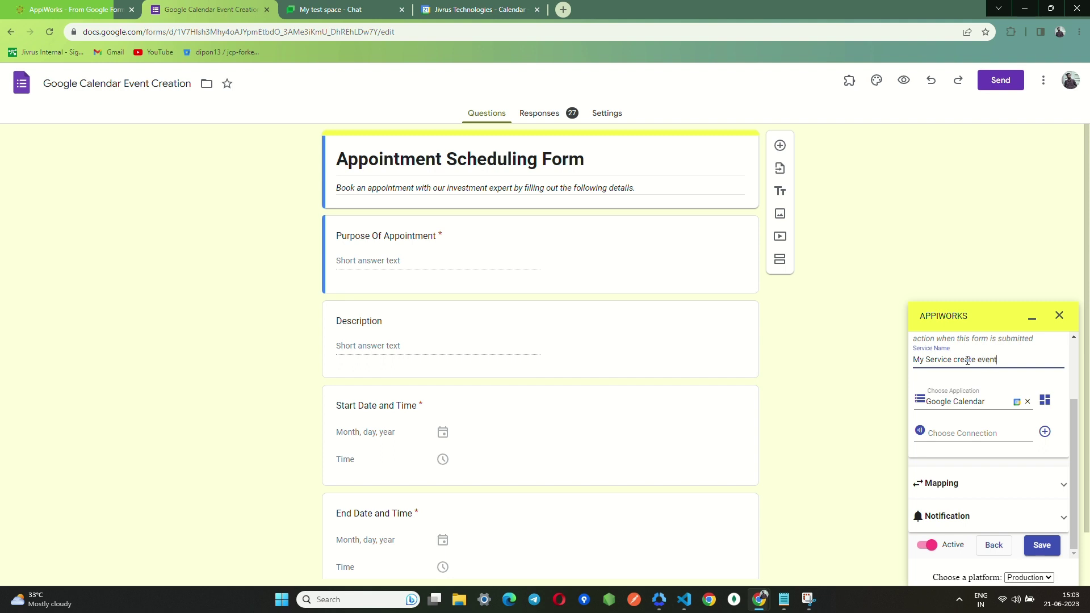
type(" event")
- Add a new Google Calendar connection to the service and authorize it with the Google account
left_click(970, 435)
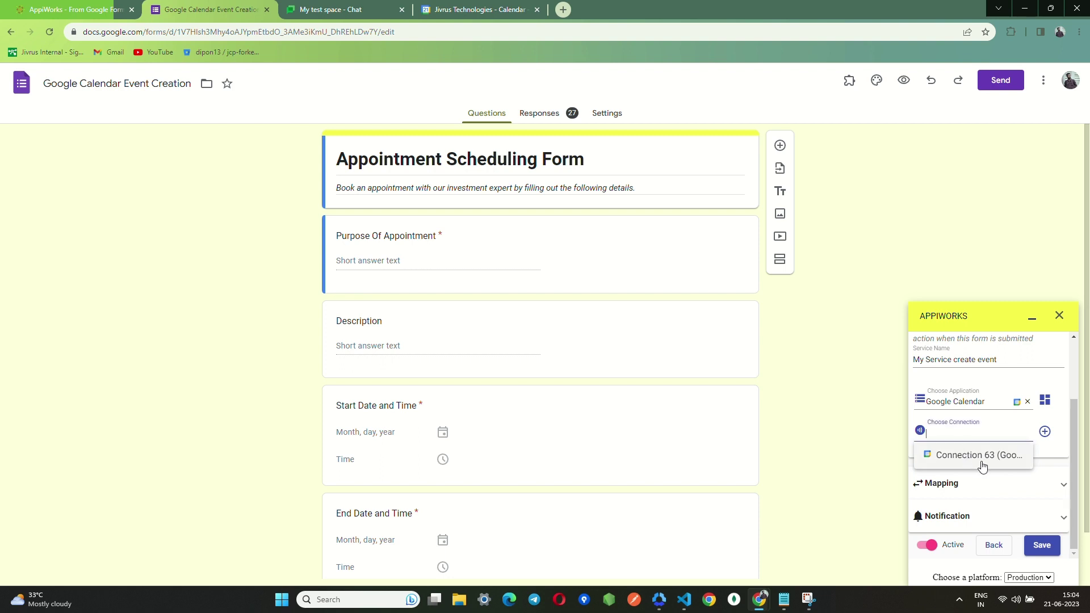
left_click(1045, 432)
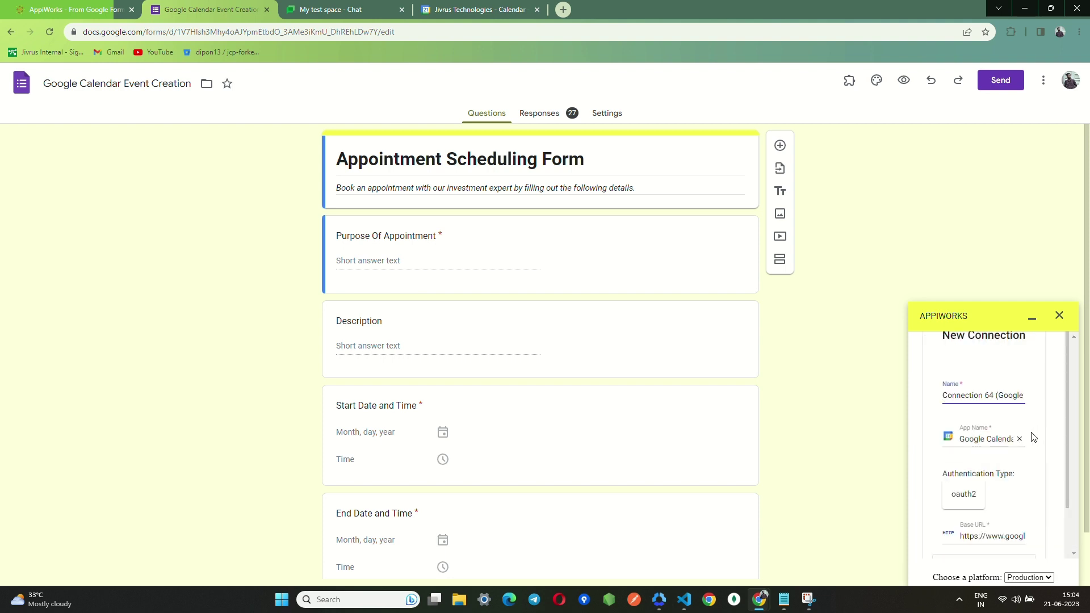
scroll(1017, 434, "down", 3)
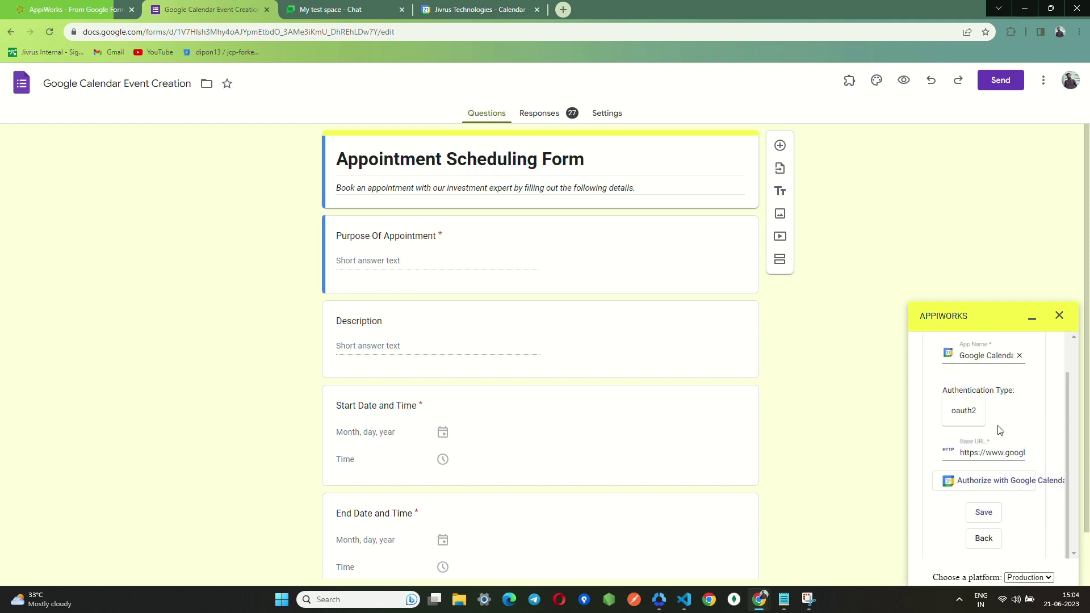
left_click(1003, 481)
left_click(568, 284)
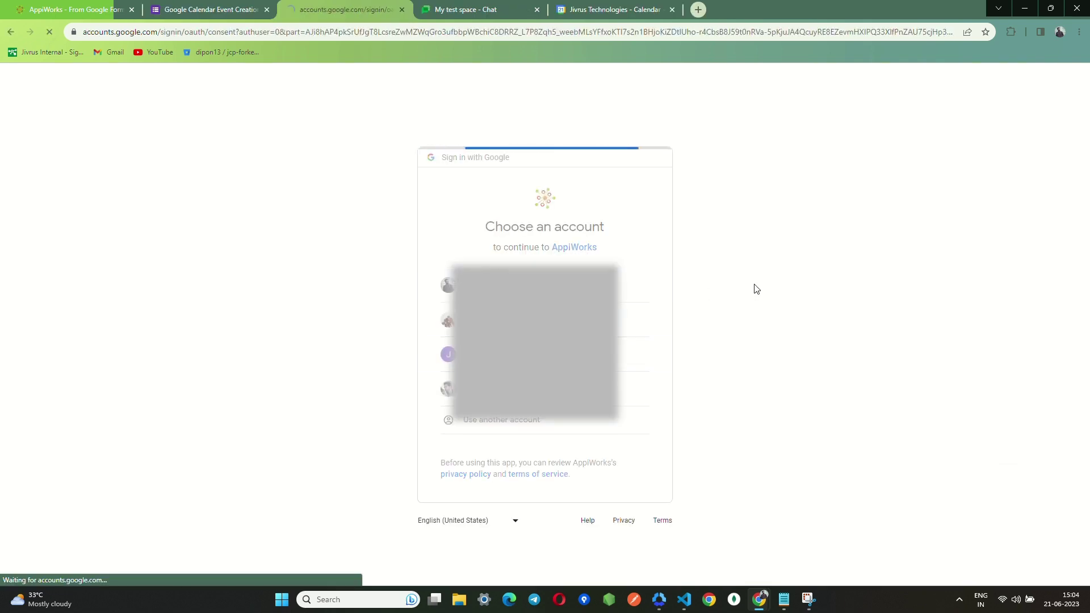
left_click(589, 472)
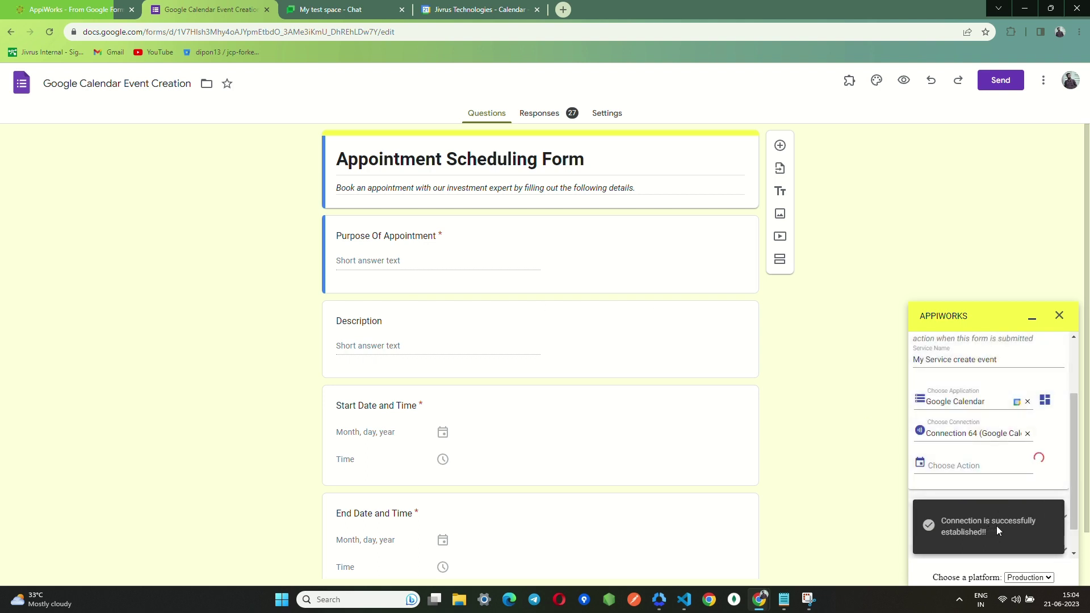
- Set the service's action to Create Events and select the account's own e-mail calendar as the calendar ID
left_click(991, 463)
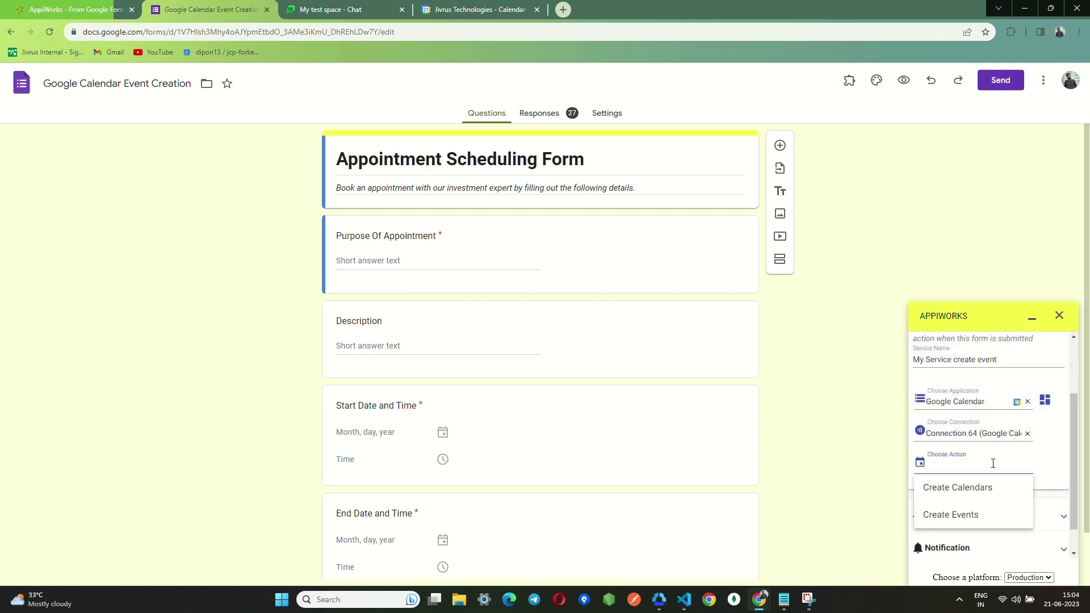
left_click(976, 515)
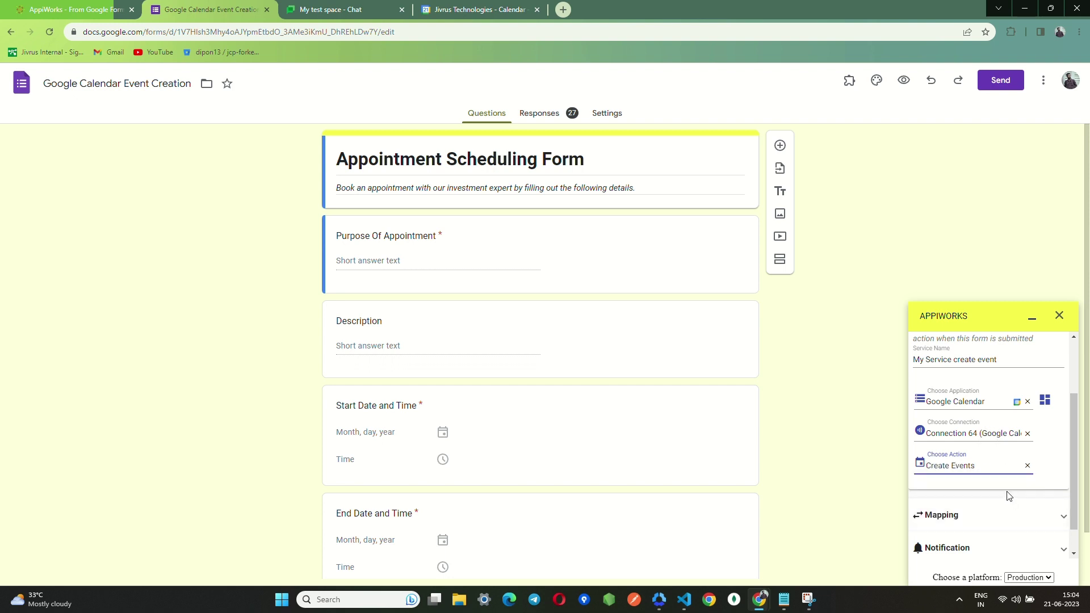
scroll(1040, 448, "down", 2)
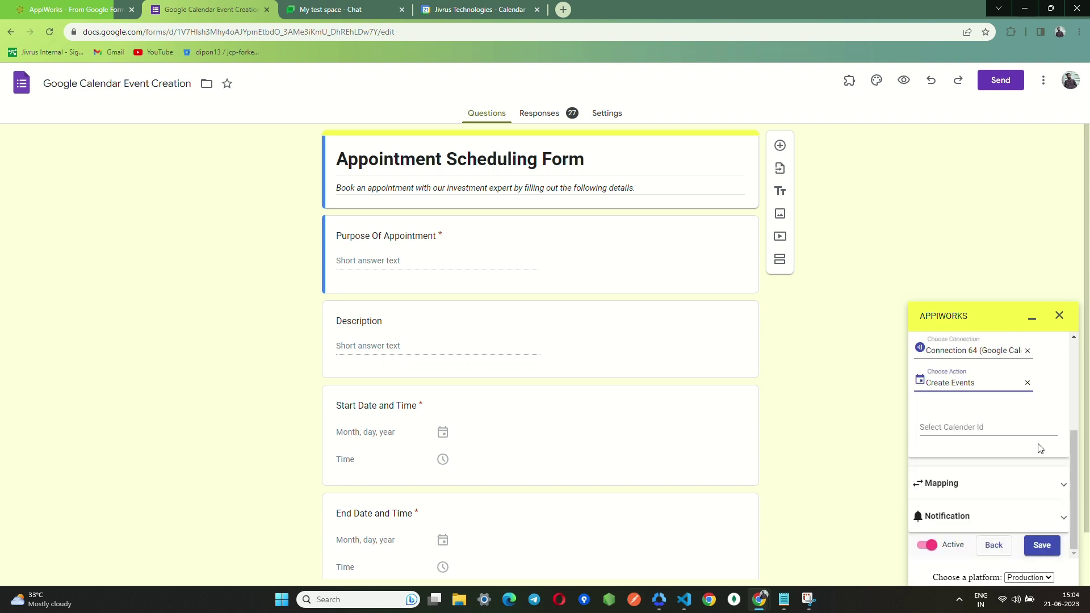
left_click(994, 427)
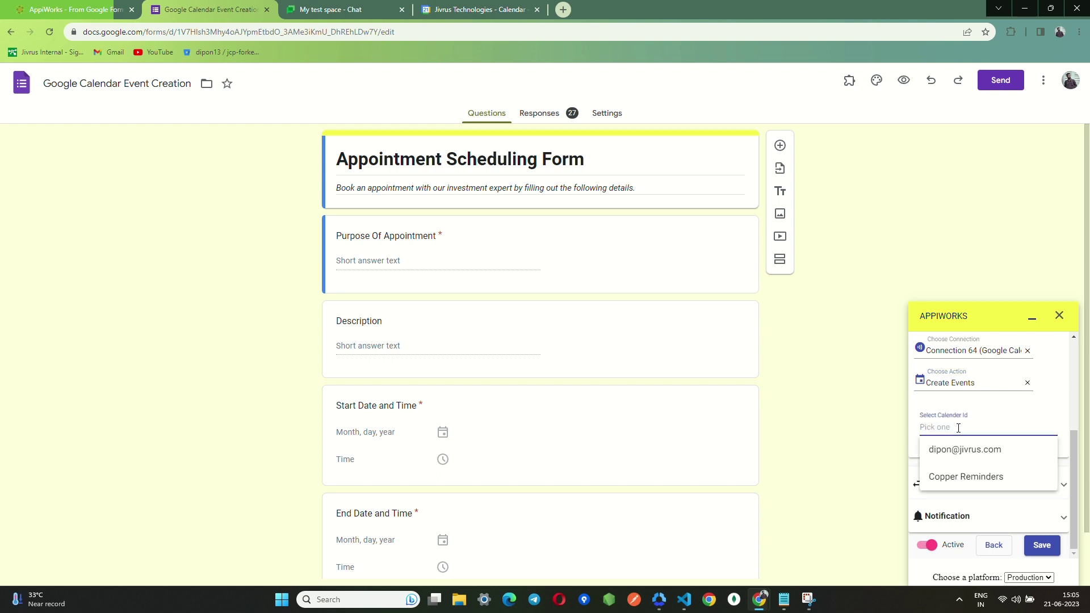
left_click(991, 456)
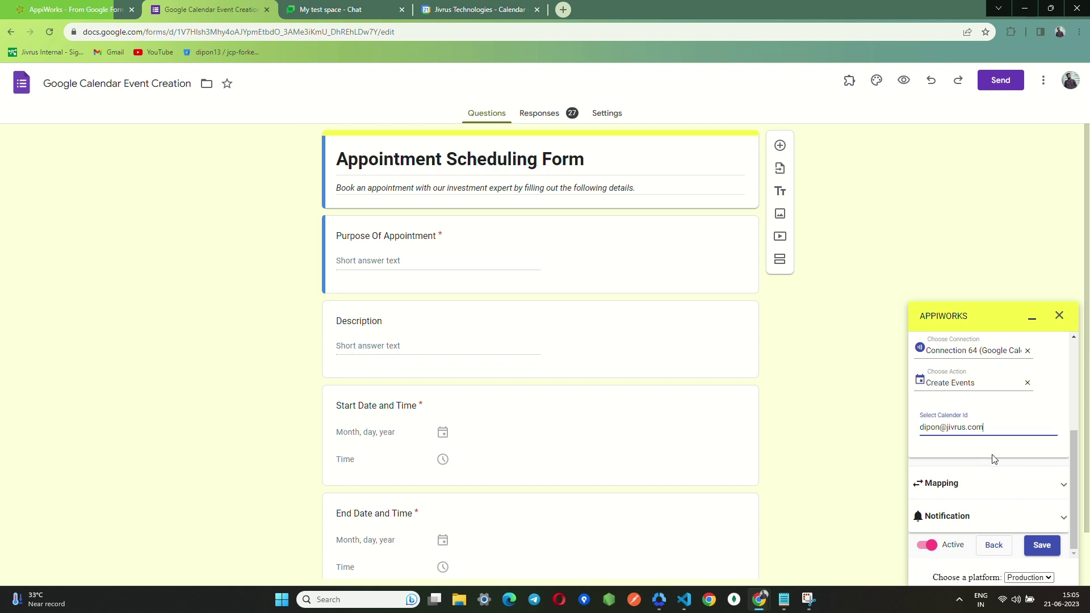
- Open the service's field mapping and accept the automatic Intelligent Mapping
left_click(973, 483)
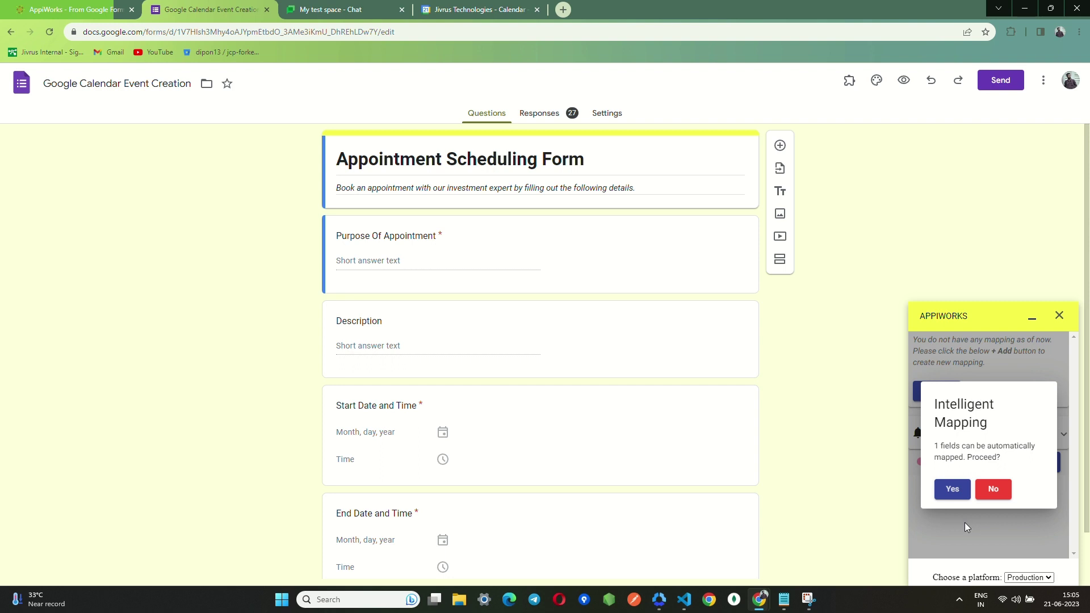
left_click(953, 489)
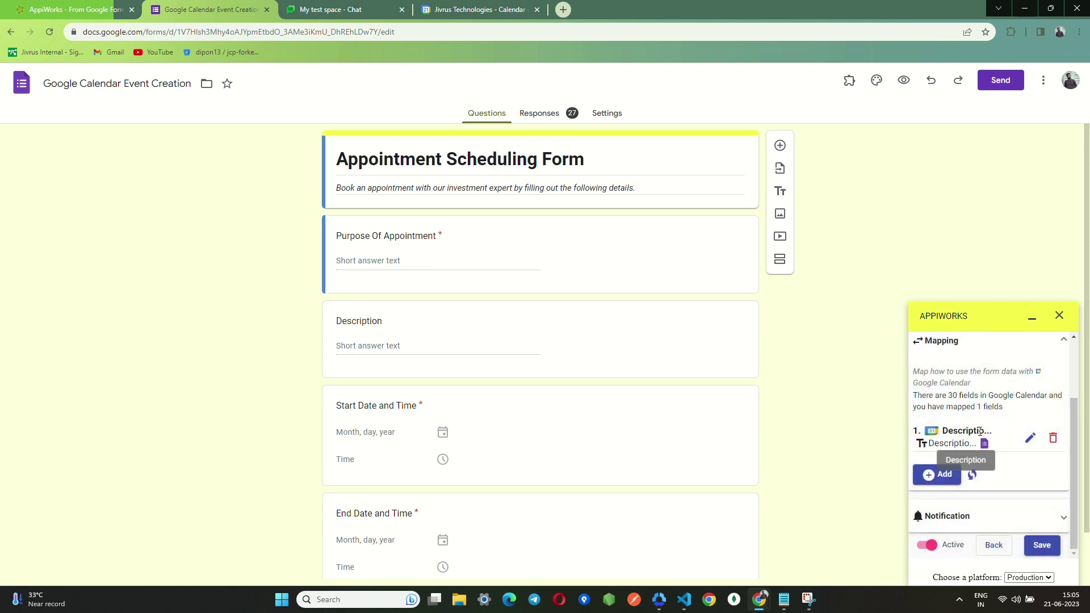
- Add a mapping of the Google Calendar Summary field to the form field Purpose Of Appointment
left_click(947, 480)
left_click(968, 370)
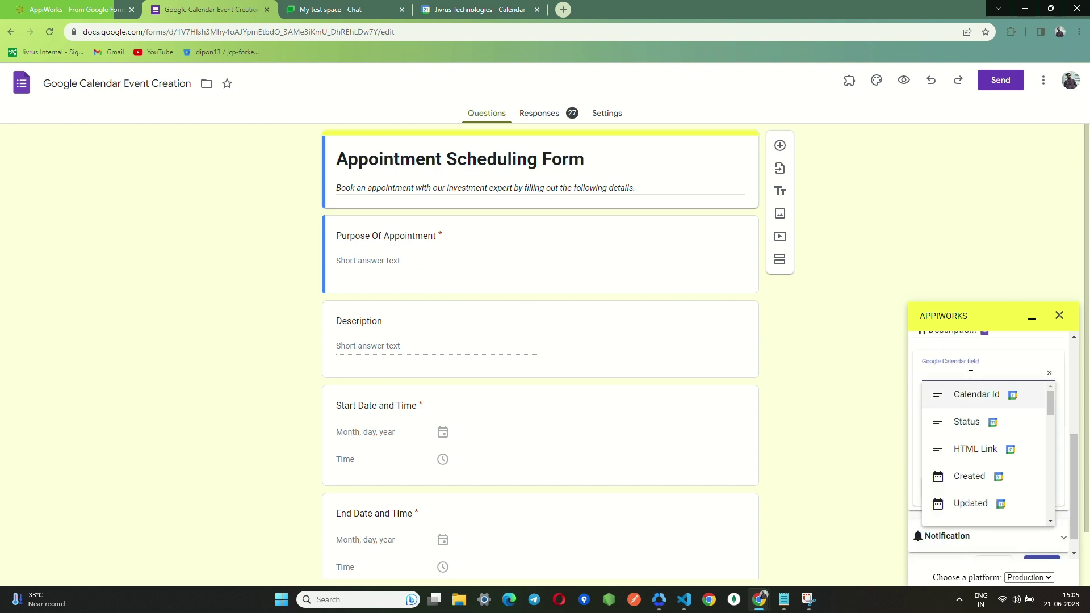
scroll(977, 420, "down", 2)
left_click(978, 421)
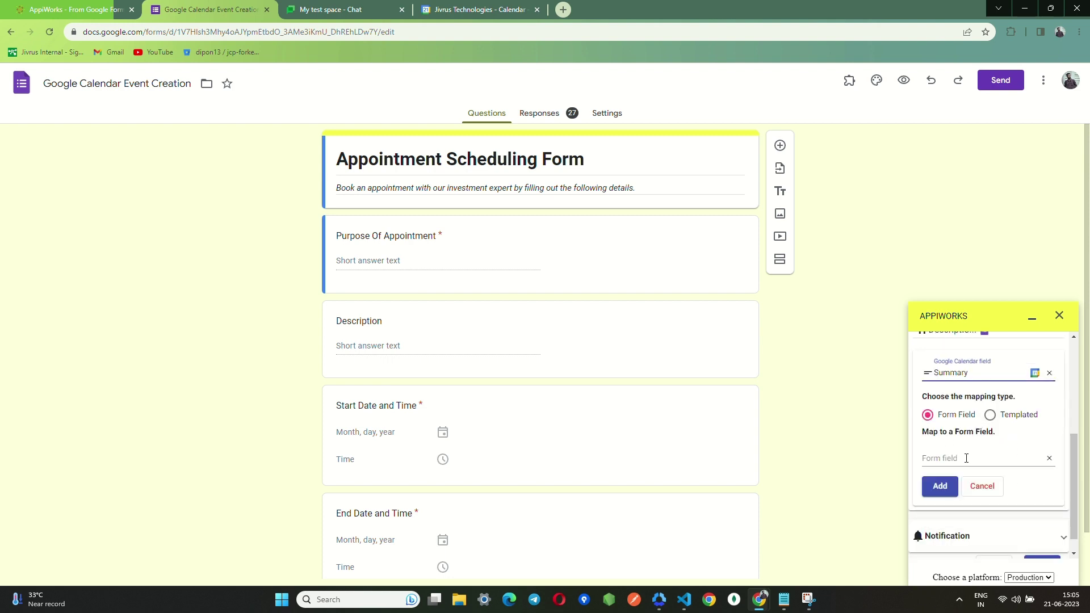
left_click(966, 458)
left_click(980, 480)
left_click(941, 487)
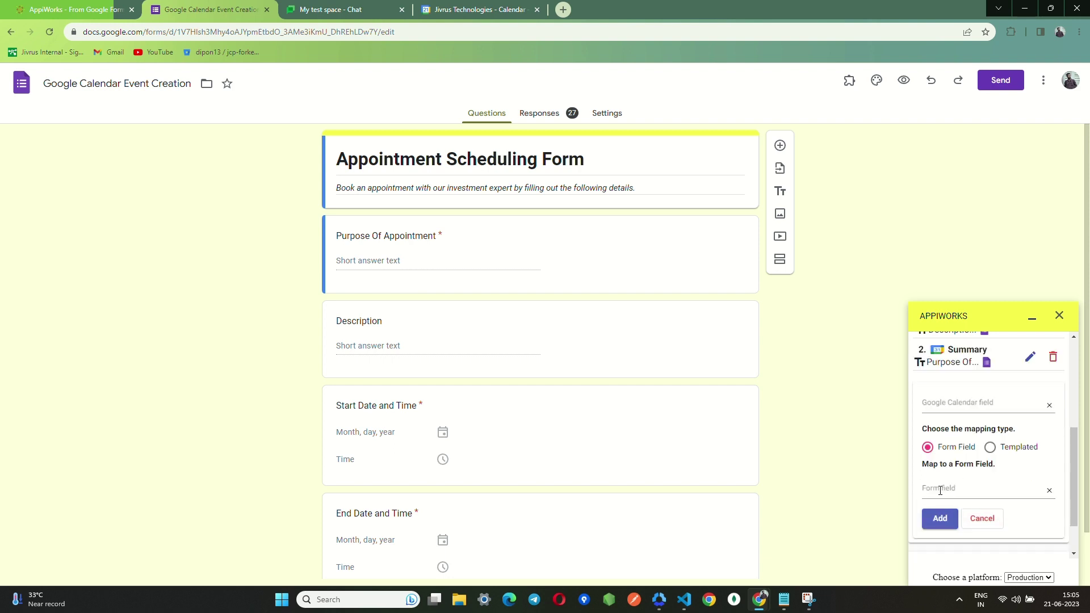
- Add a mapping of the Google Calendar Start Date Time field to the form field Start Date and Time
scroll(965, 483, "down", 10)
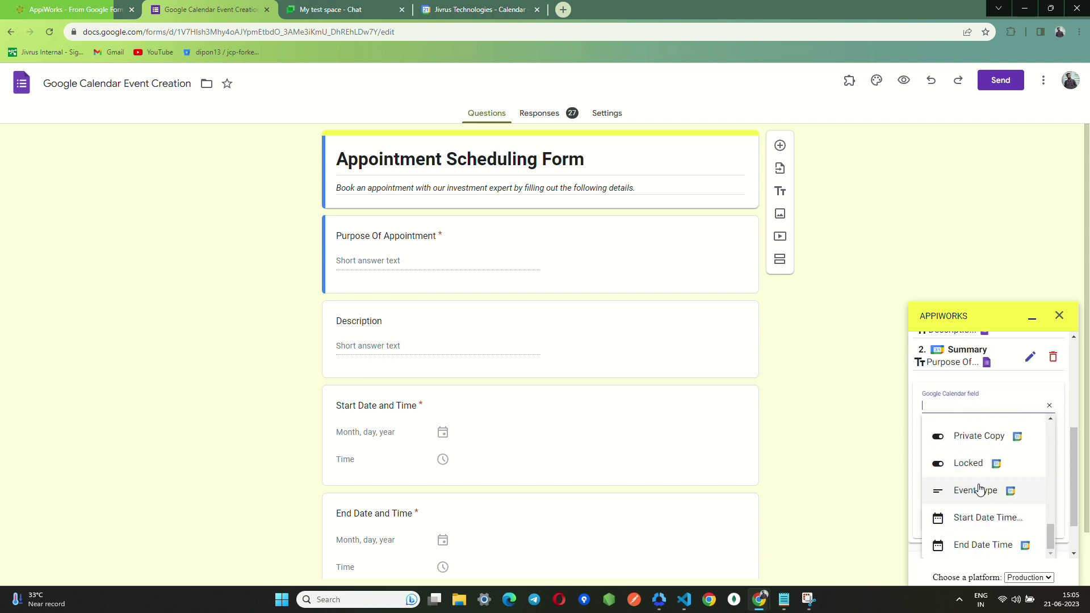
left_click(979, 517)
left_click(976, 490)
left_click(977, 515)
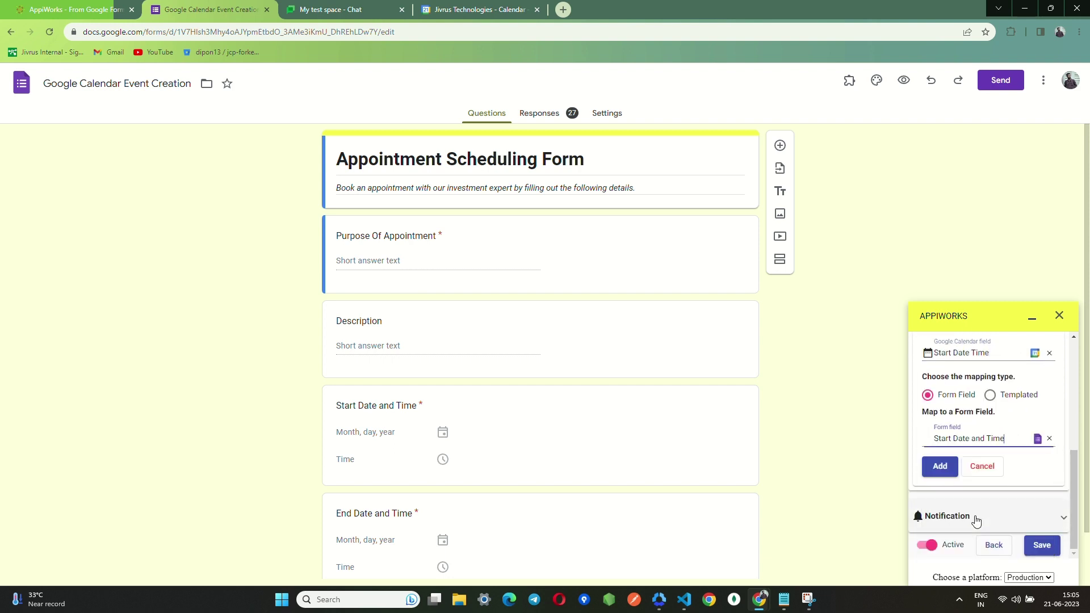
left_click(940, 467)
- Add a mapping of the Google Calendar End Date Time field to the form field End Date and Time
left_click(964, 384)
scroll(967, 486, "down", 10)
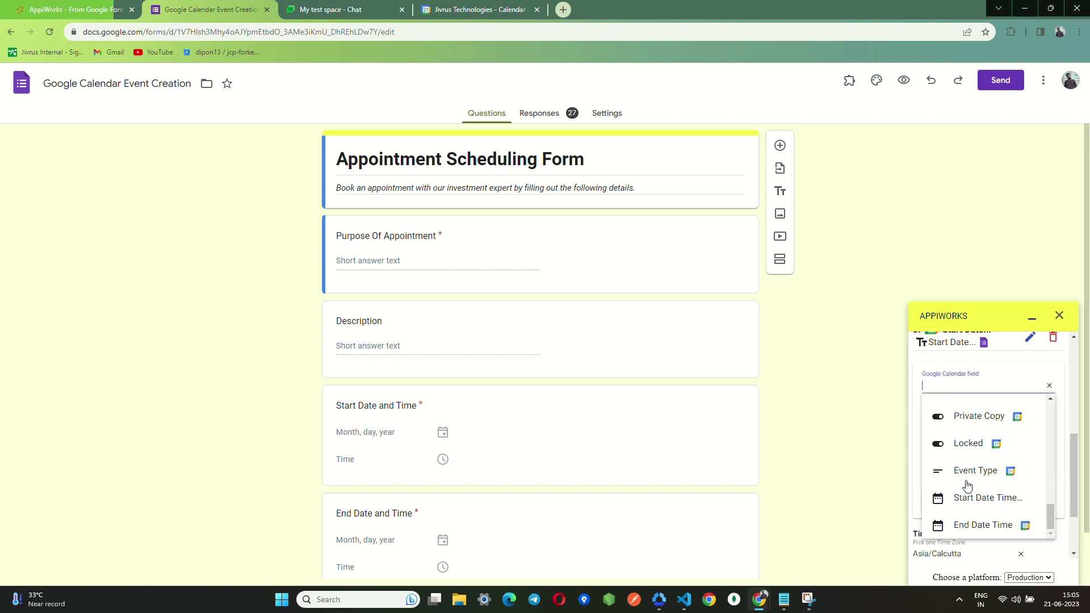
left_click(983, 525)
left_click(966, 472)
left_click(972, 487)
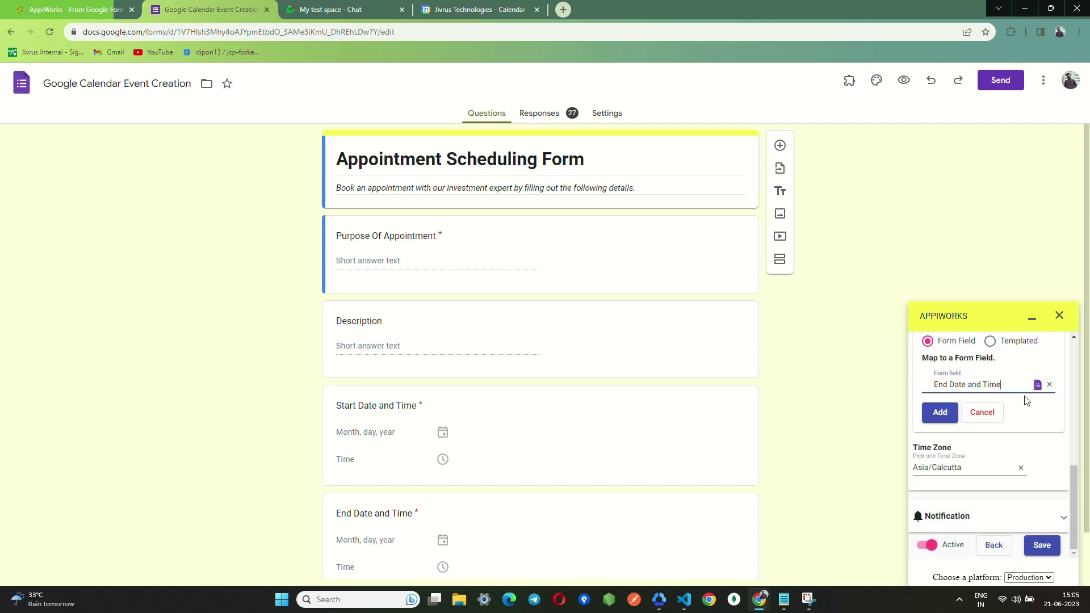
left_click(941, 445)
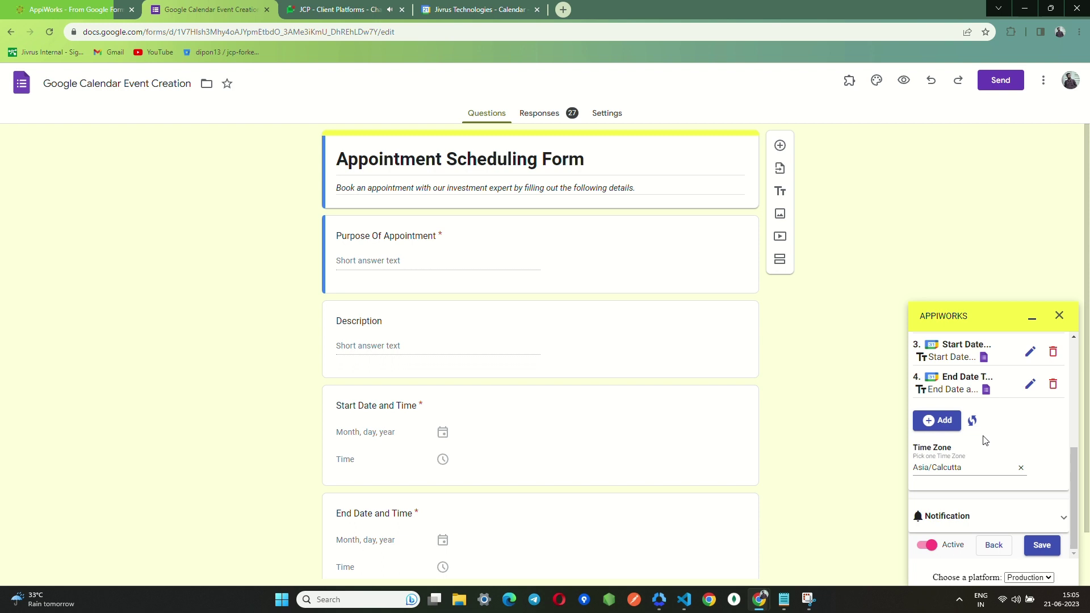
- Review the field mappings and set the mapping's time zone to America/New_York
scroll(986, 426, "up", 2)
scroll(986, 410, "down", 1)
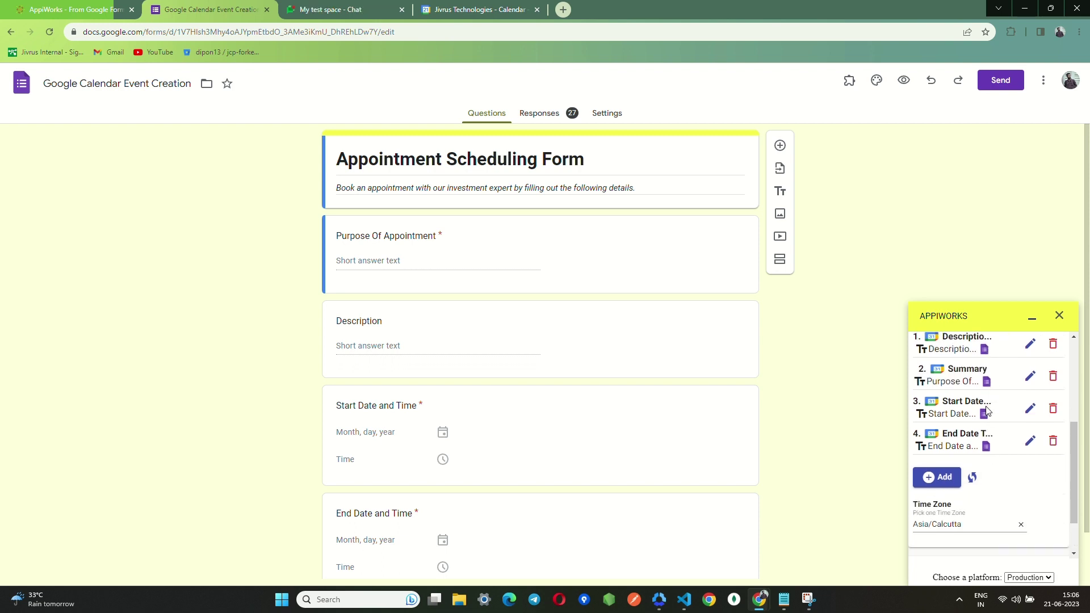
scroll(987, 410, "down", 1)
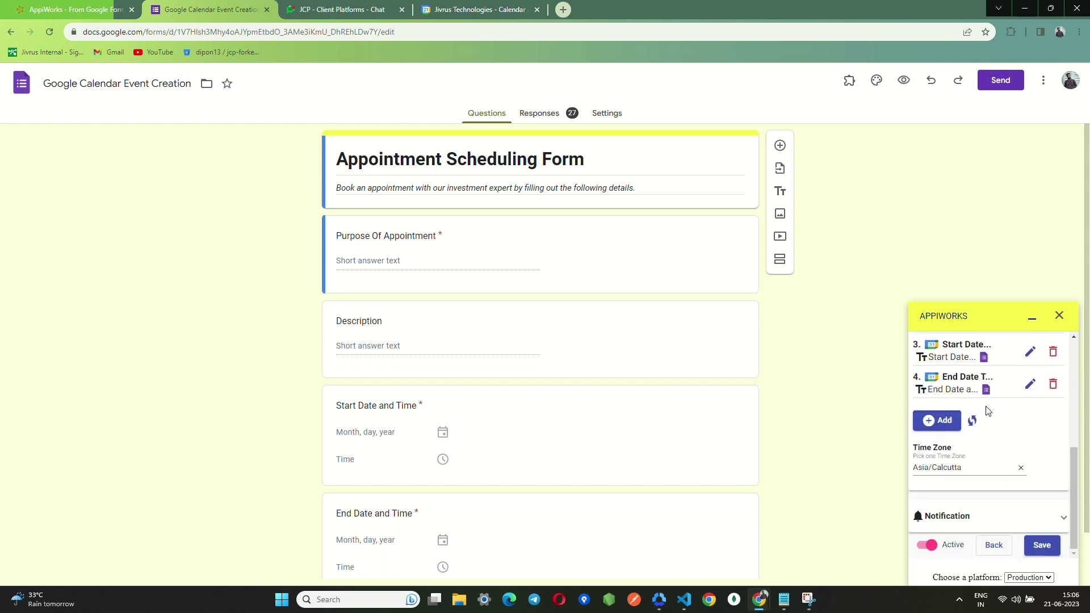
left_click(975, 470)
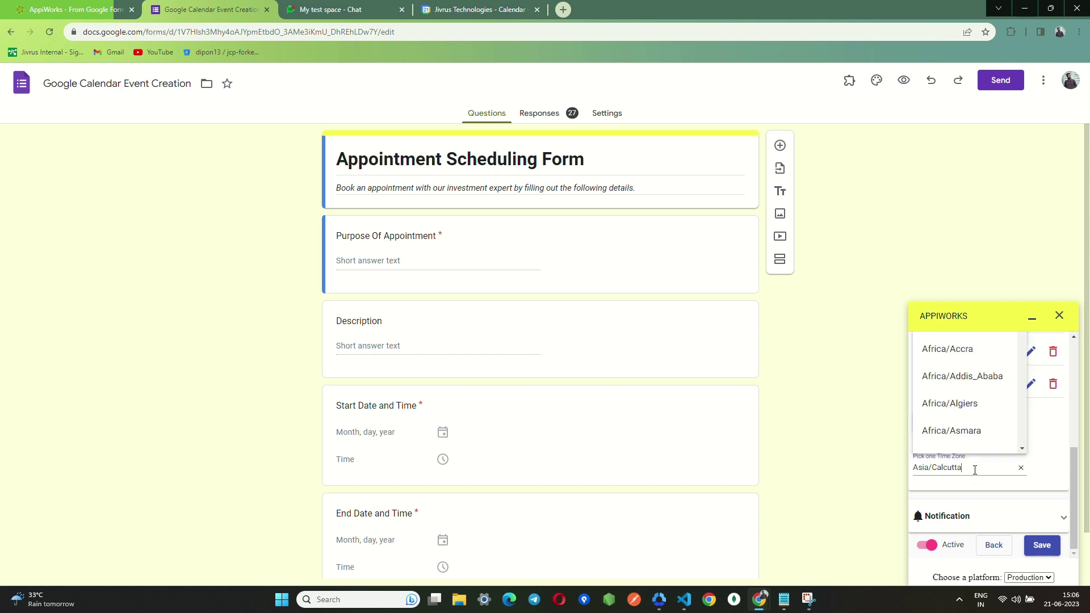
scroll(986, 399, "down", 6)
scroll(986, 400, "up", 6)
key("ctrl+a")
key("BackSpace")
type("new")
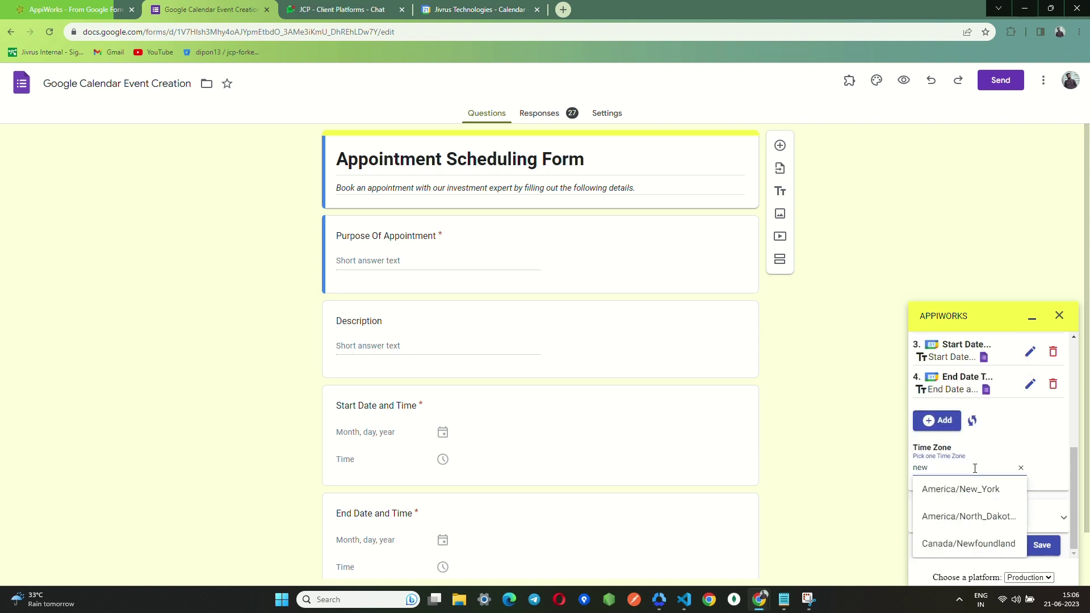
left_click(965, 498)
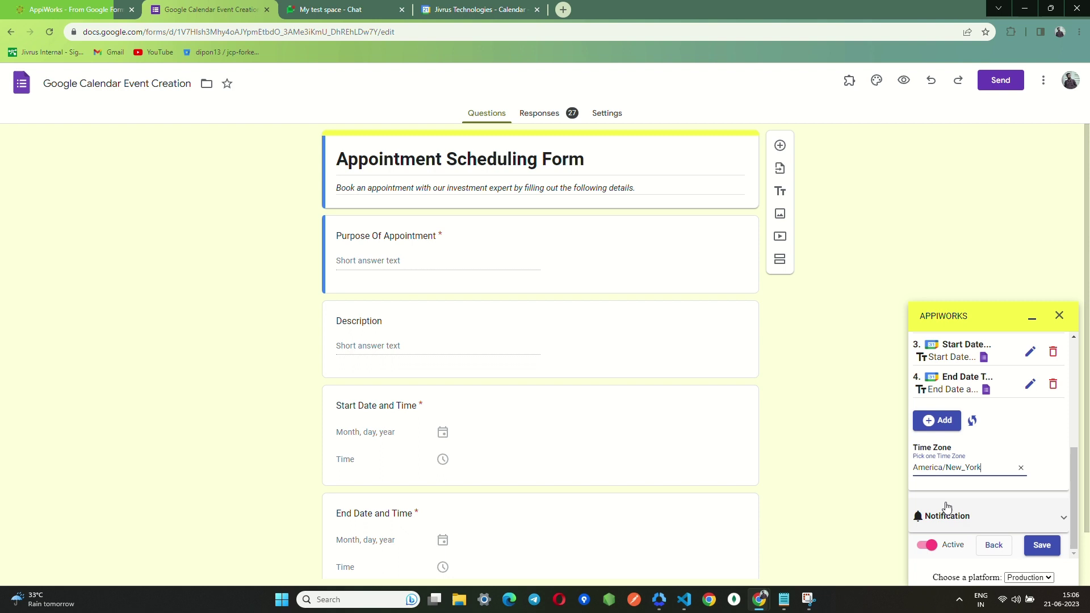
- Add a notification to the service and choose Google Chat as its application
left_click(1027, 521)
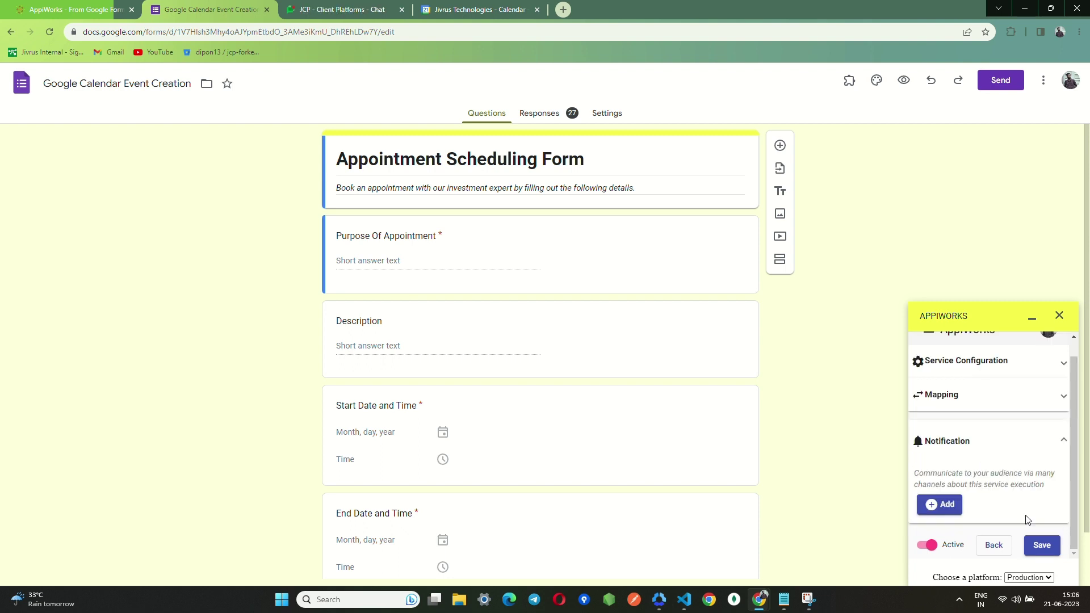
left_click(943, 504)
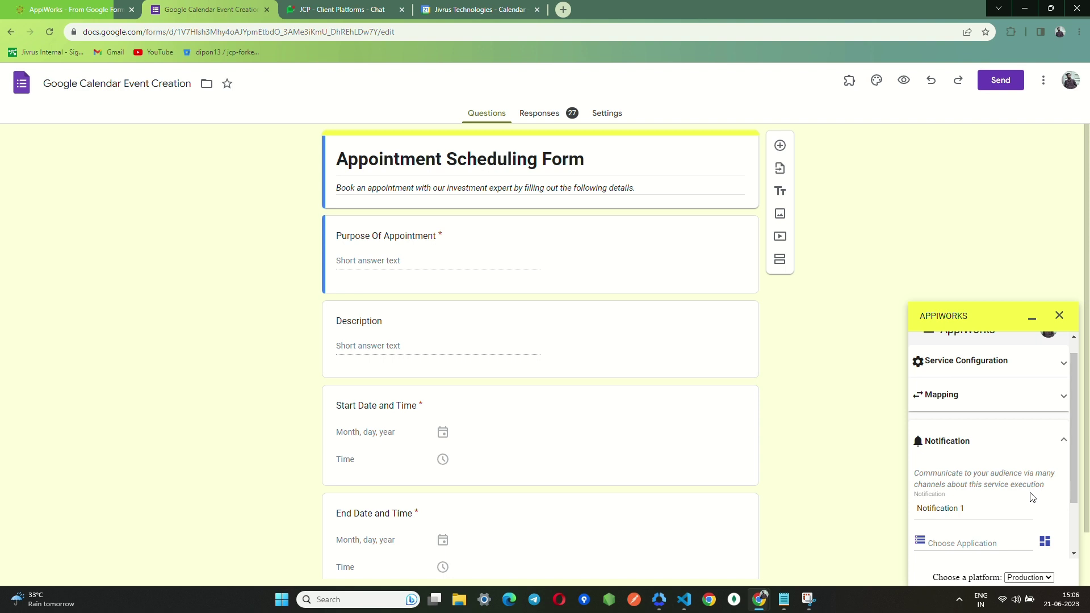
scroll(1042, 495, "down", 2)
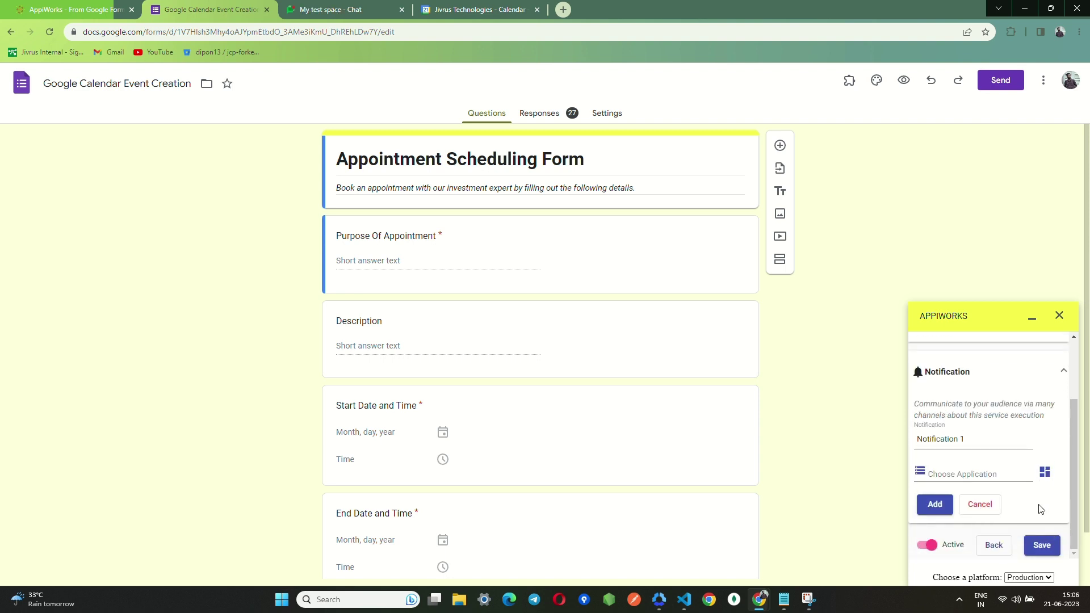
left_click(988, 475)
scroll(979, 400, "up", 2)
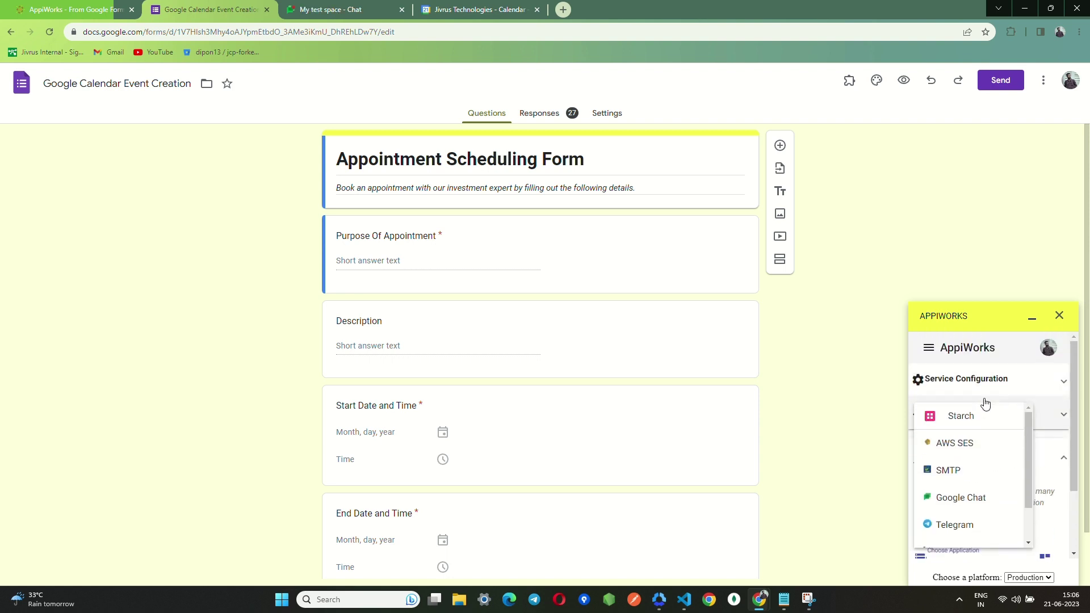
scroll(992, 434, "down", 1)
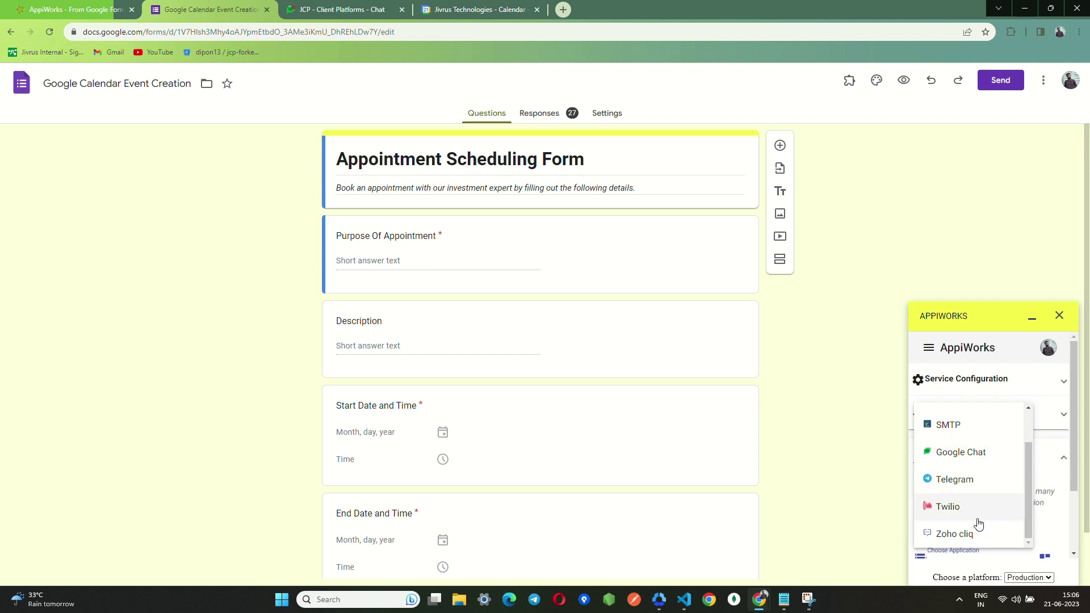
scroll(978, 523, "up", 1)
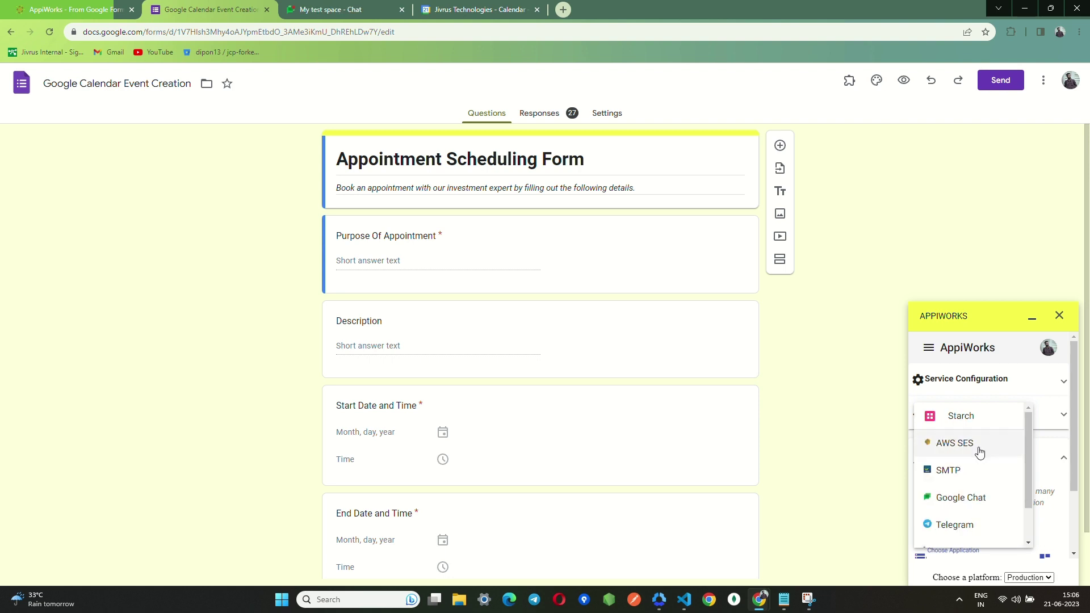
scroll(980, 453, "down", 1)
scroll(979, 457, "down", 1)
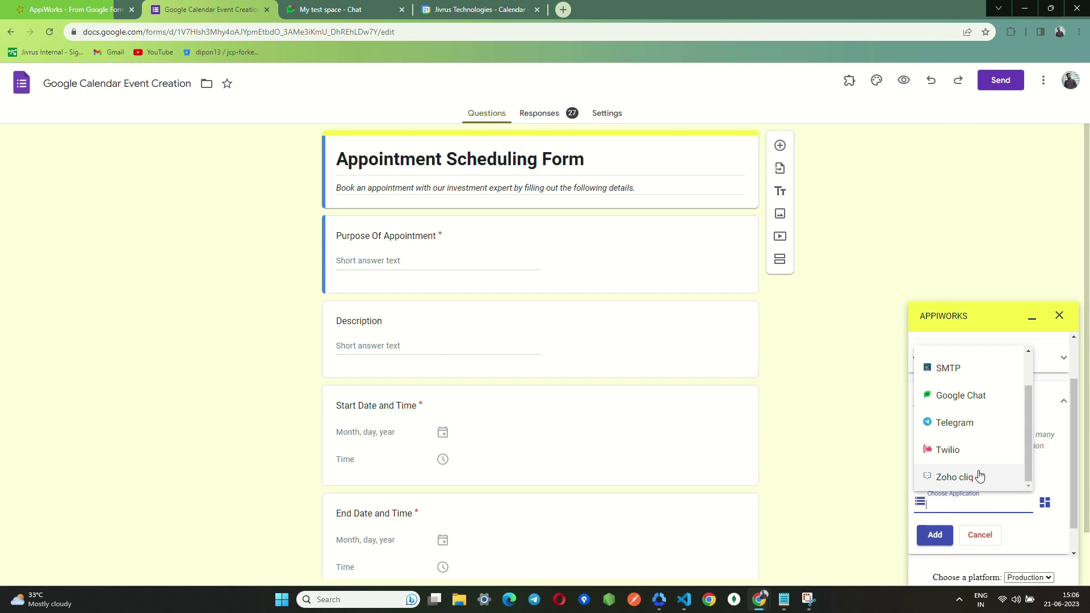
scroll(980, 476, "up", 1)
scroll(974, 480, "up", 1)
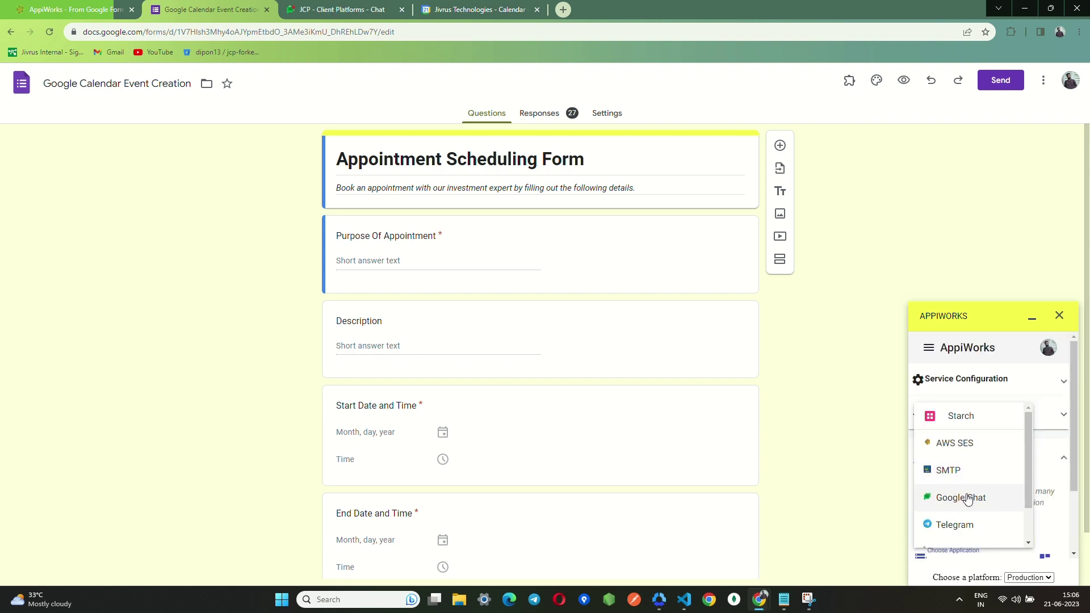
left_click(980, 500)
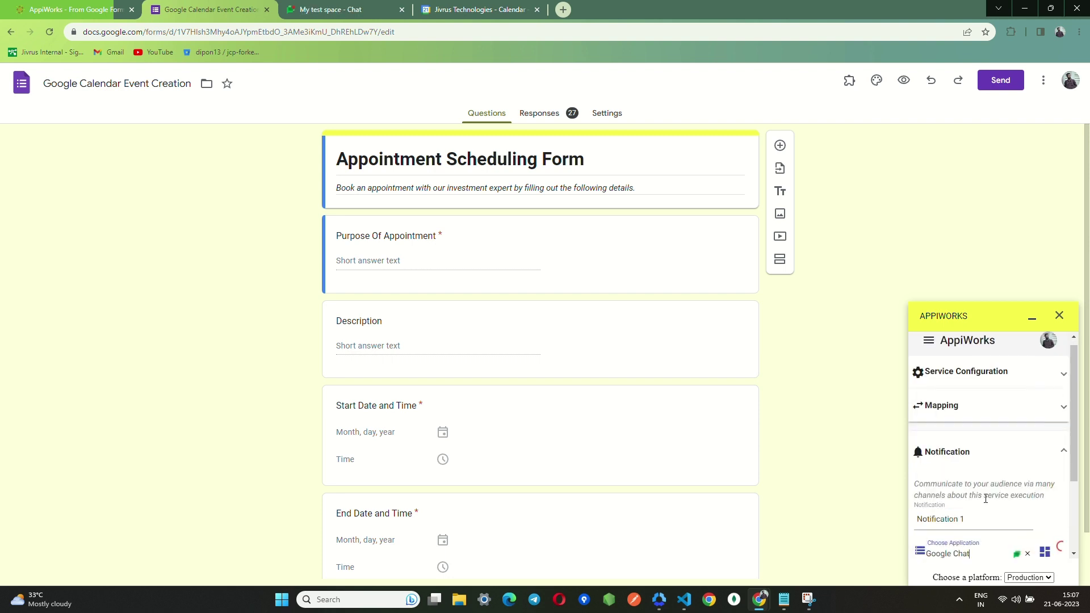
- Look through the existing Google Chat connections and start a new connection for the notification instead
left_click(979, 472)
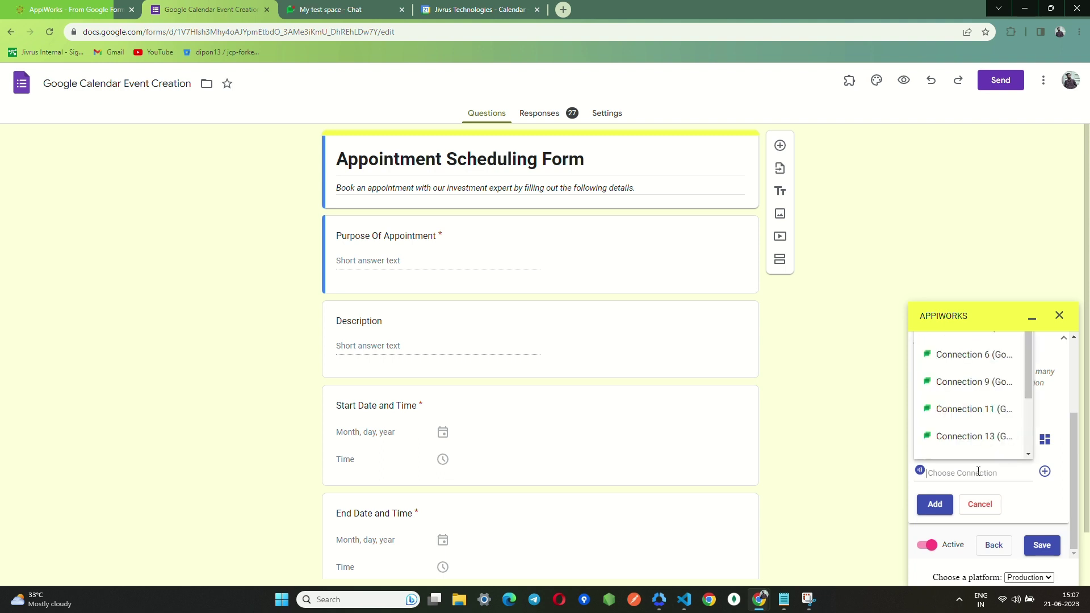
scroll(976, 417, "down", 2)
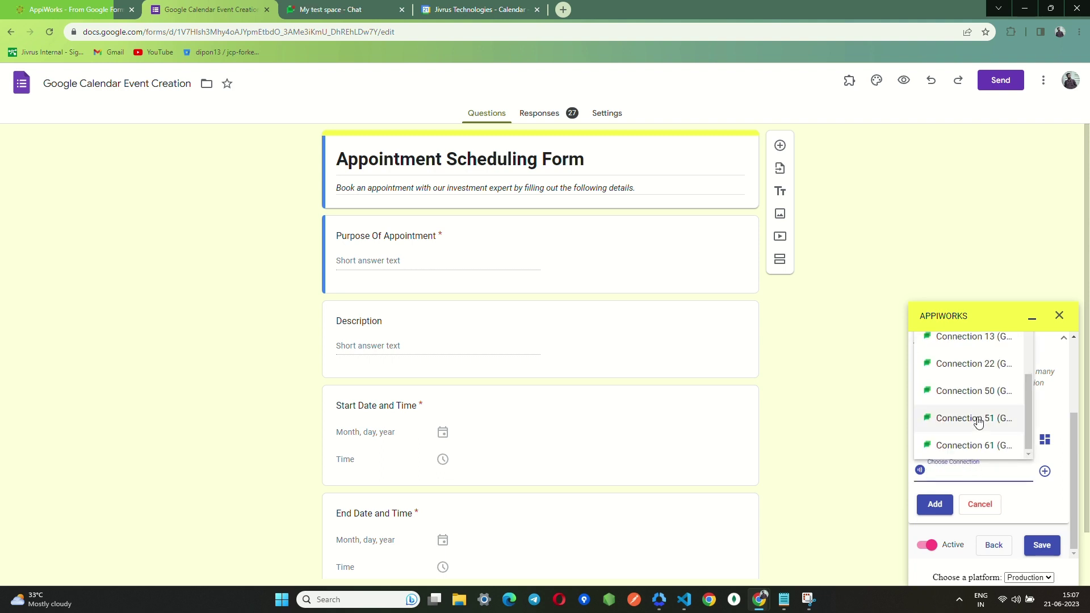
scroll(979, 423, "up", 2)
scroll(977, 423, "down", 2)
scroll(977, 423, "up", 2)
left_click(1055, 484)
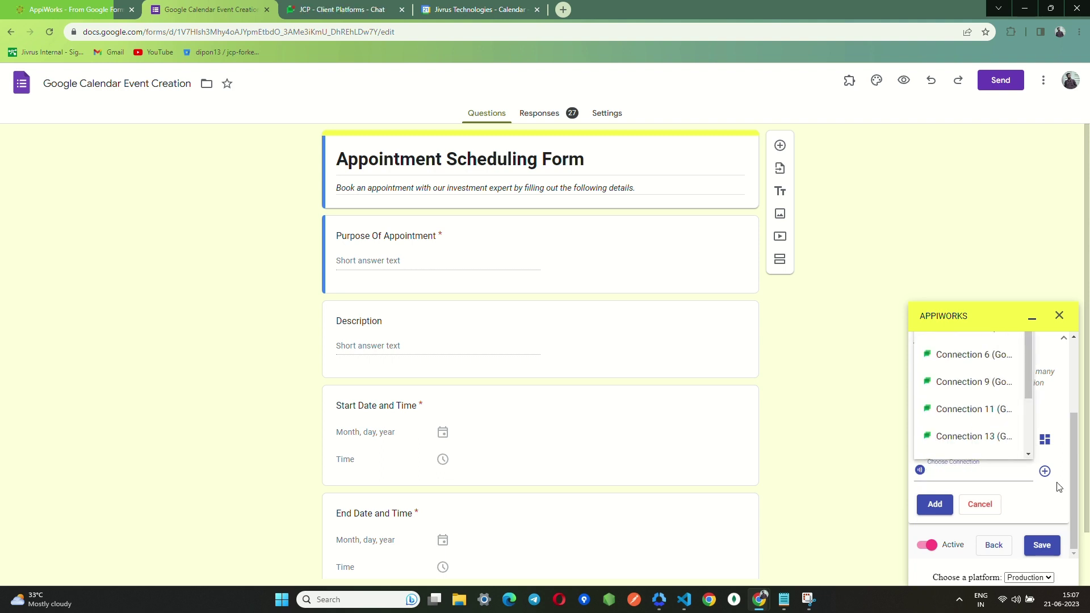
left_click(1044, 475)
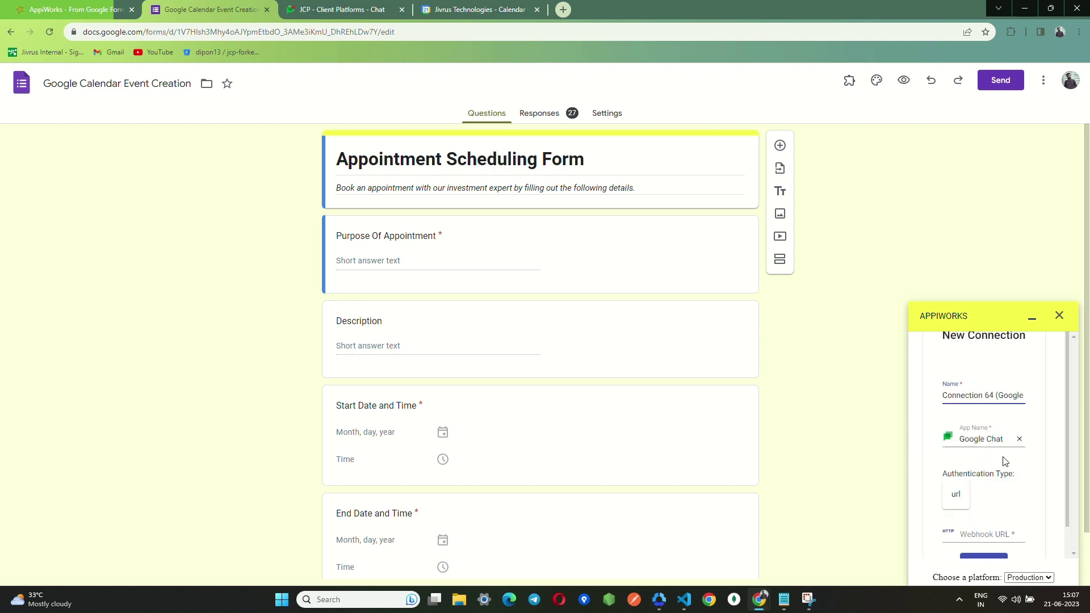
scroll(1005, 463, "down", 2)
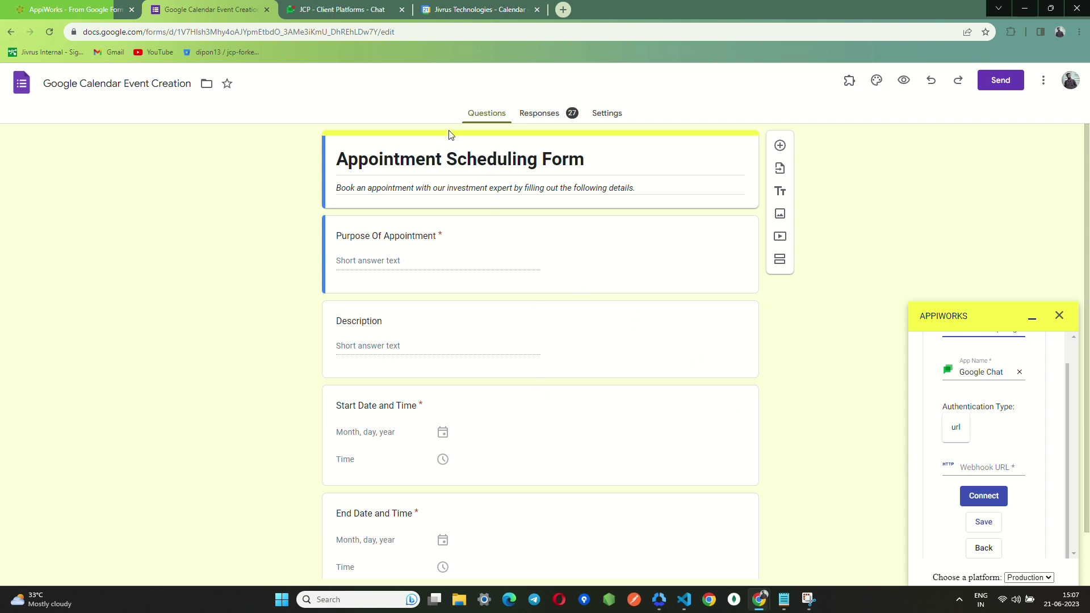
- Switch to Google Chat and copy the URL of the incoming webhook mywebhook1 from My test space's apps and integrations
left_click(336, 9)
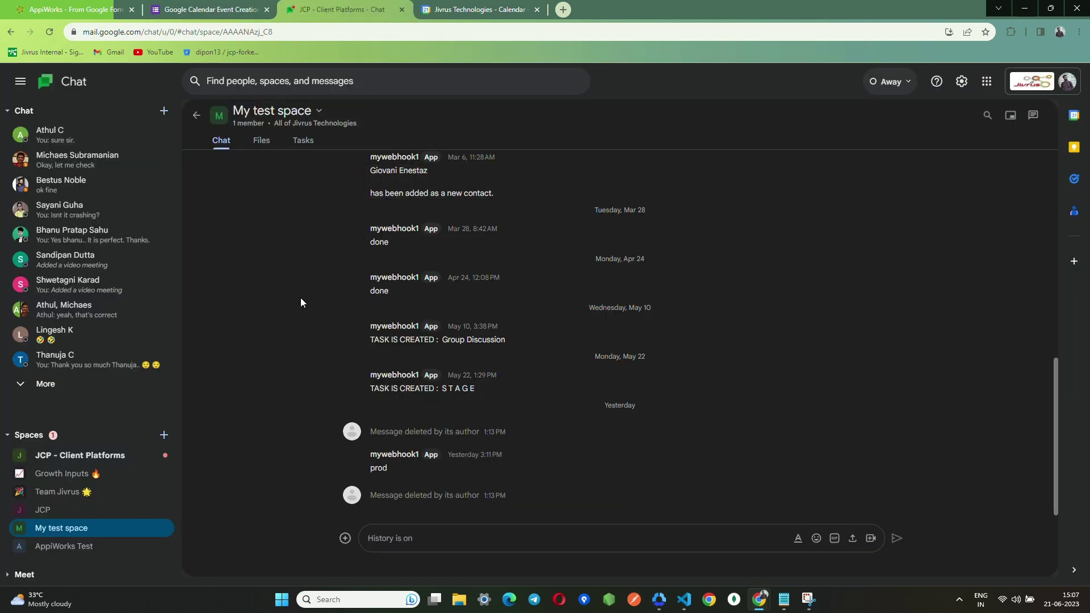
left_click(272, 111)
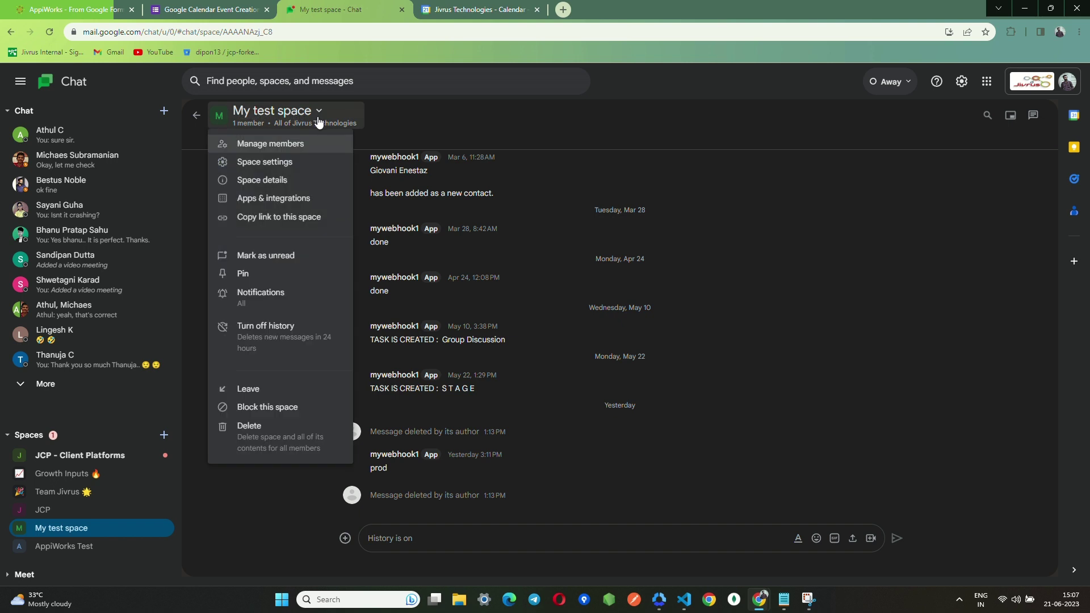
left_click(273, 200)
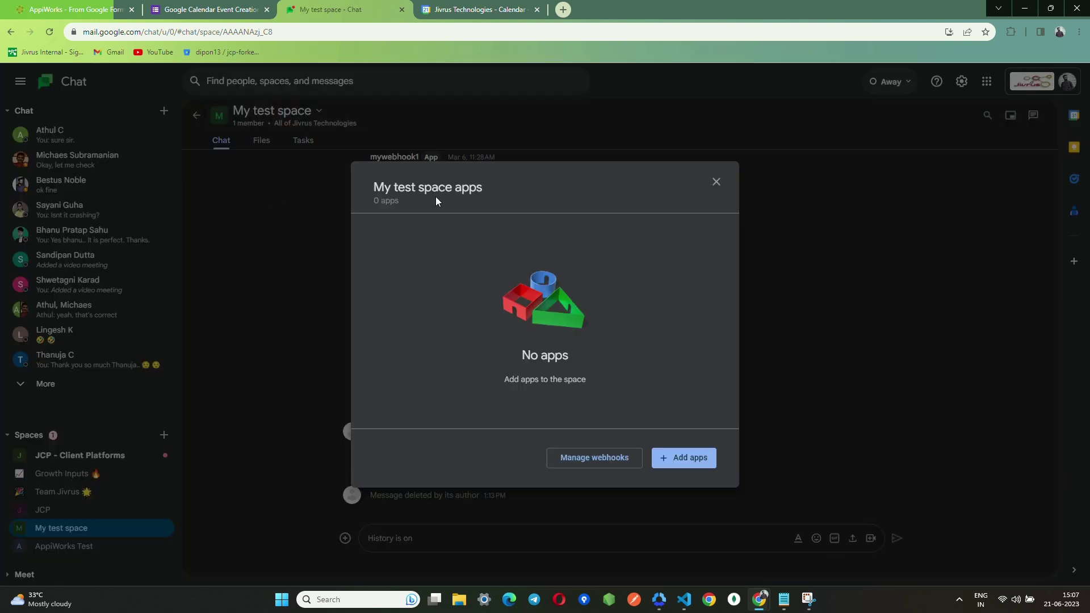
left_click(604, 467)
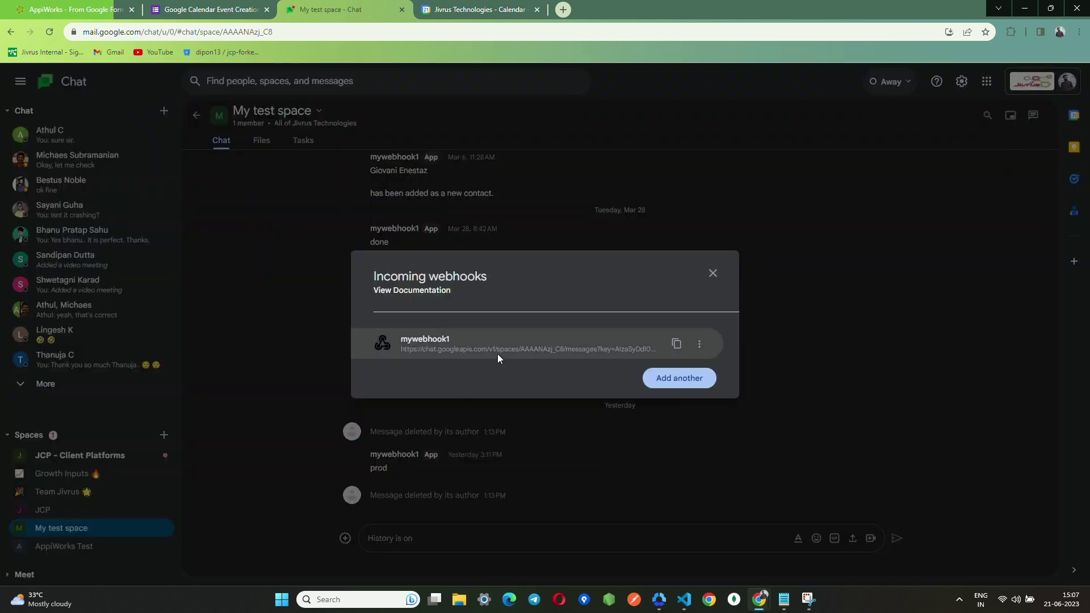
left_click(678, 345)
key("Escape")
- Return to the Google Calendar Event Creation form, paste the copied address as the new connection's Webhook URL, and connect it
left_click(197, 7)
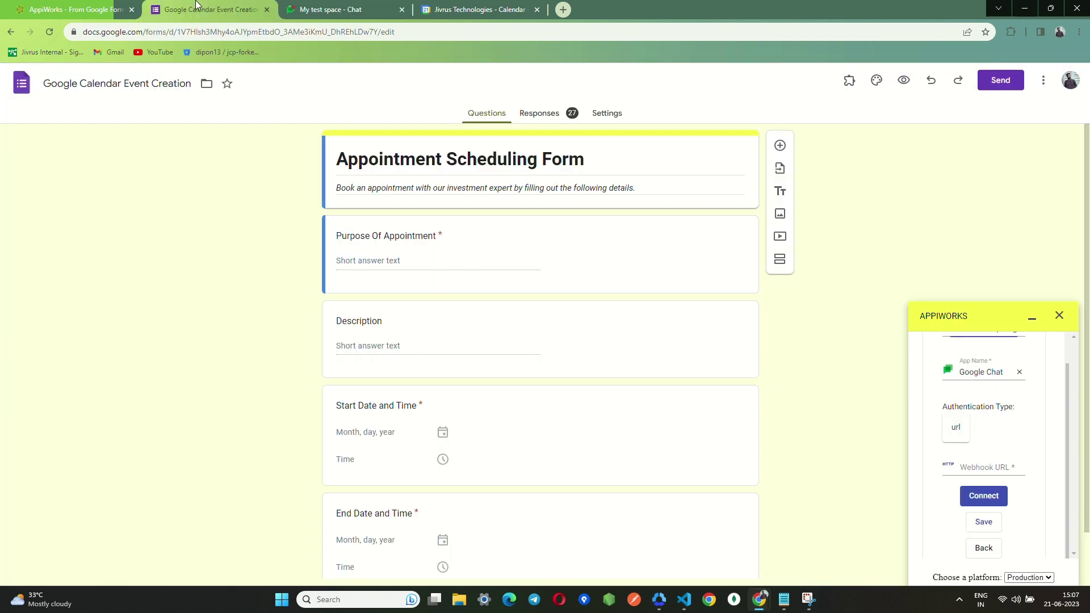
left_click(978, 467)
key("ctrl+v")
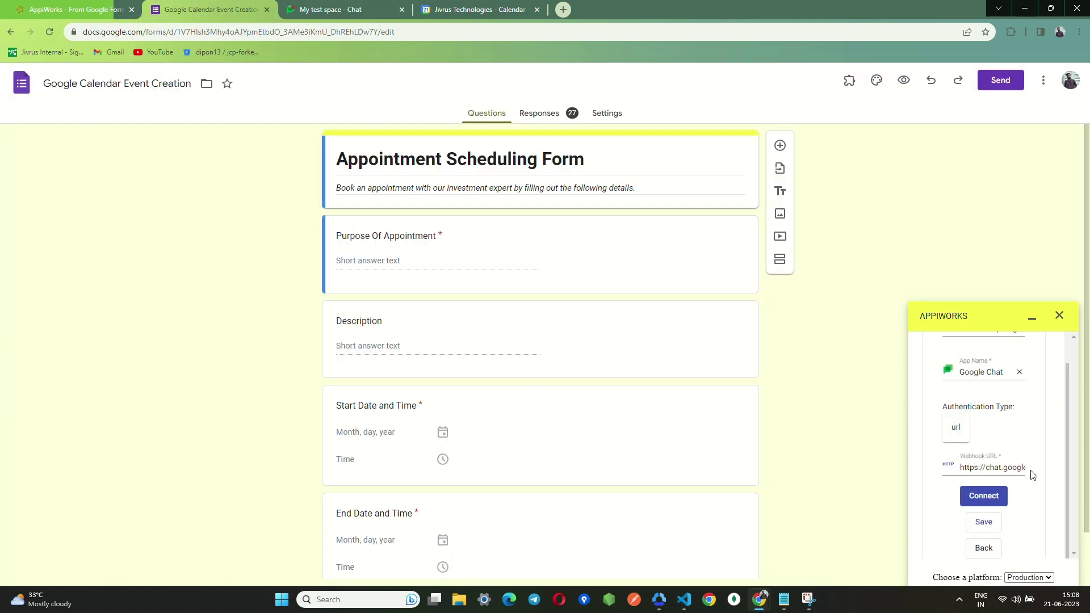
left_click(991, 504)
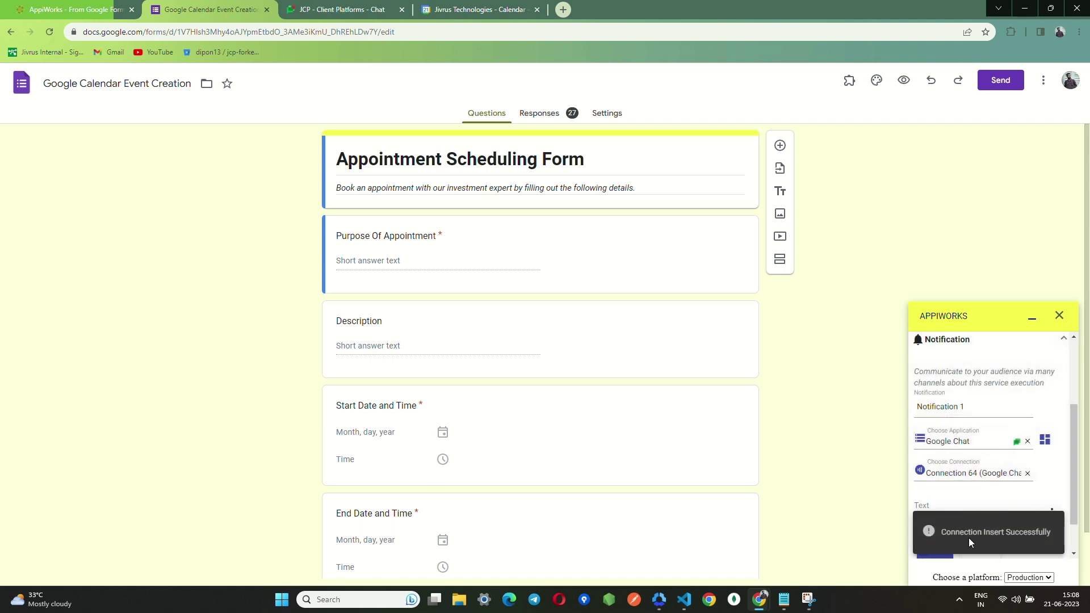
scroll(954, 515, "down", 1)
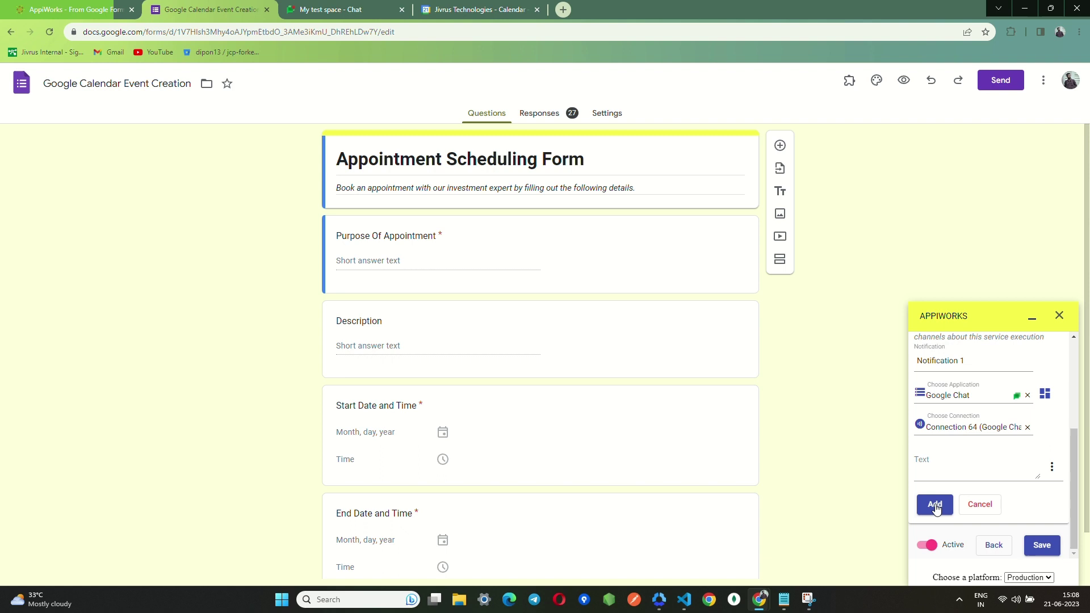
- Write the notification text "Appoint Scheduled On" and insert the Start Date and Time field on a new line below it
left_click(941, 473)
type("Appoint Scf")
key("BackSpace")
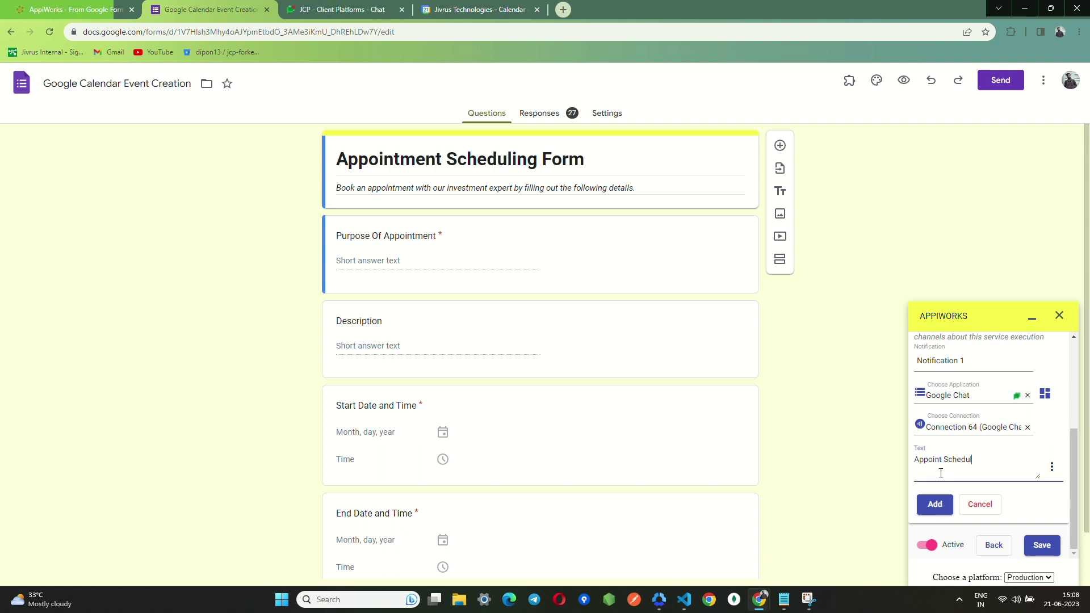
type("heduled On")
left_click(1052, 466)
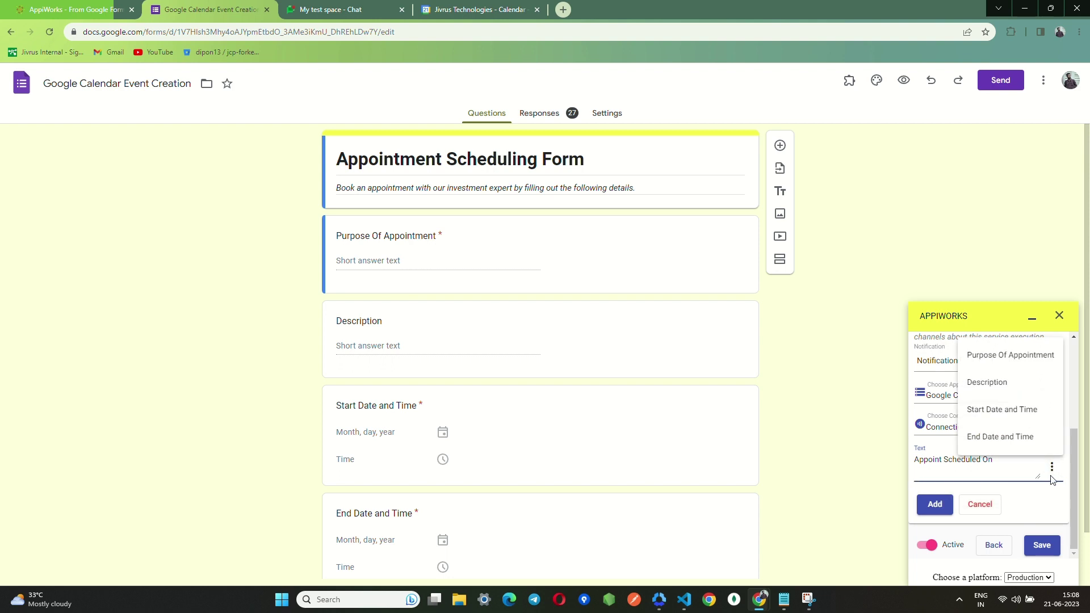
left_click(1017, 414)
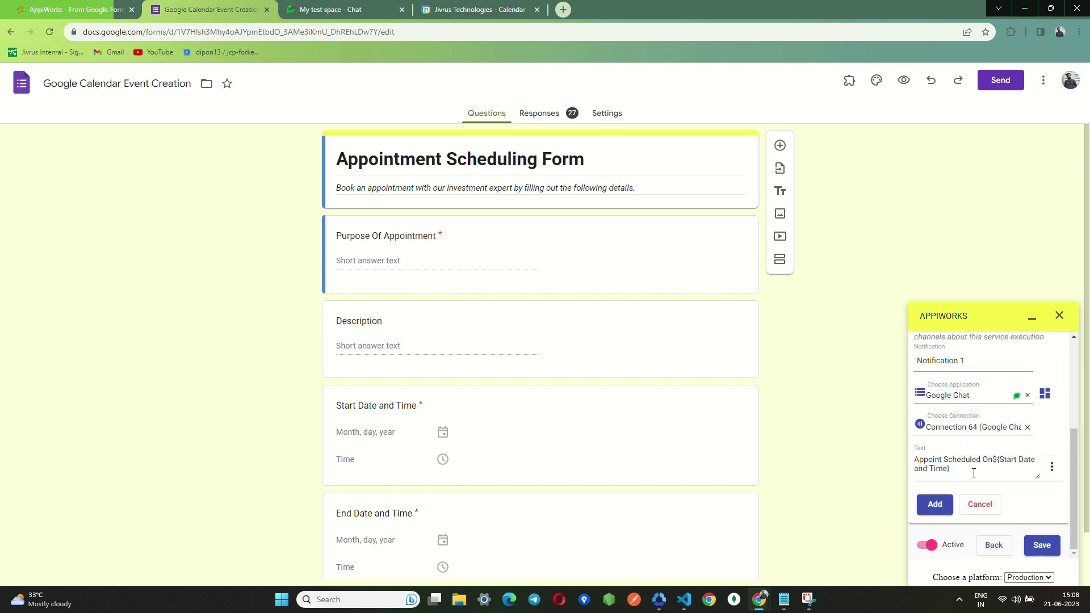
left_click(994, 460)
key("Return")
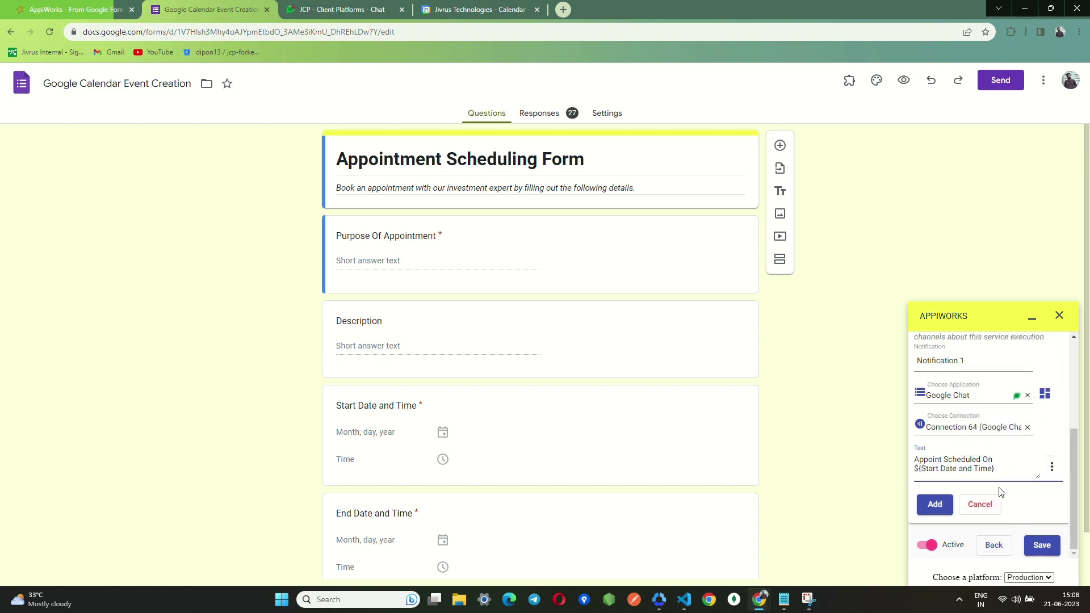
- Add the notification to the service, save the service, and minimize the AppiWorks window
left_click(935, 505)
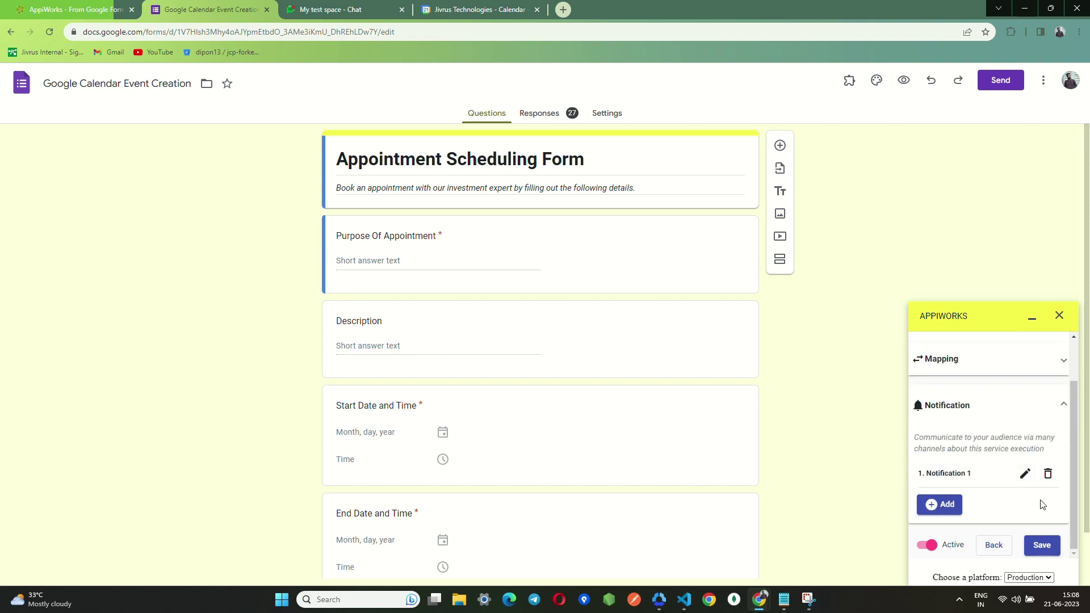
left_click(1043, 546)
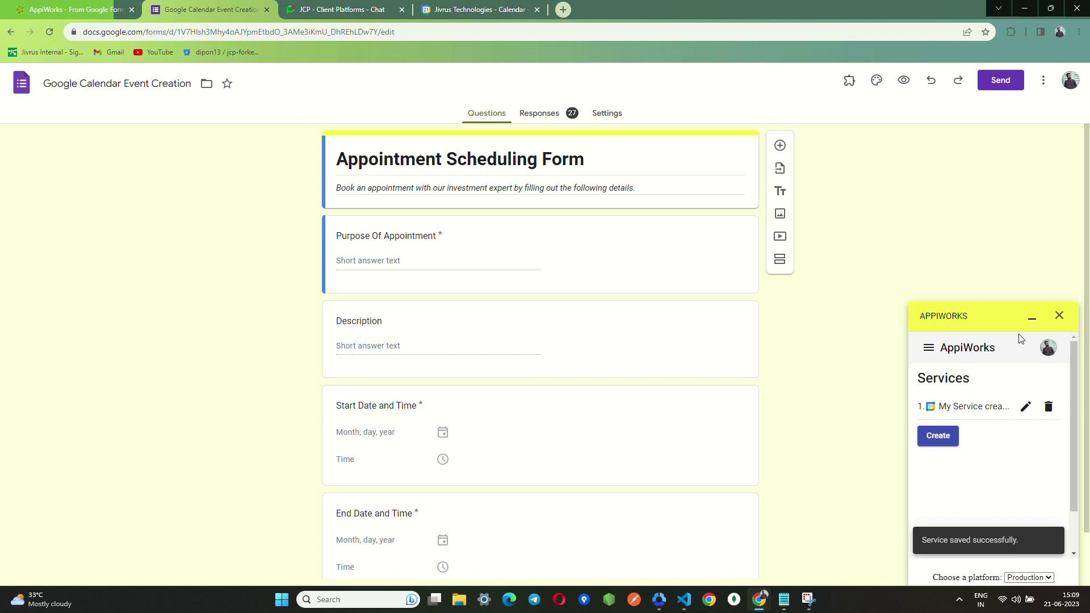
left_click(1032, 319)
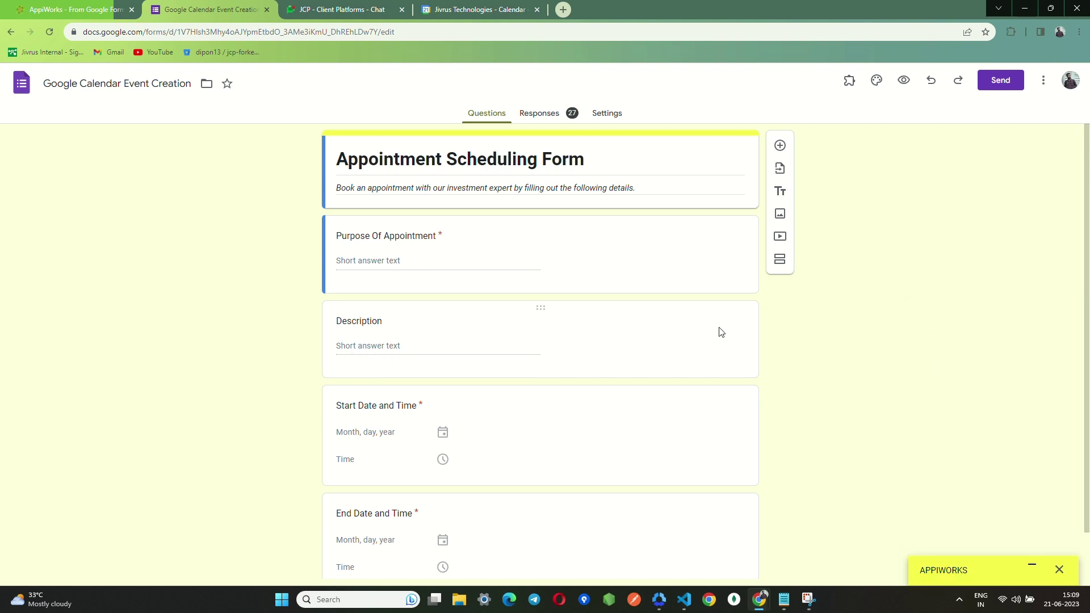
- Open the preview of the Appointment Scheduling Form and look through its questions
scroll(614, 348, "down", 1)
scroll(596, 368, "up", 1)
left_click(904, 80)
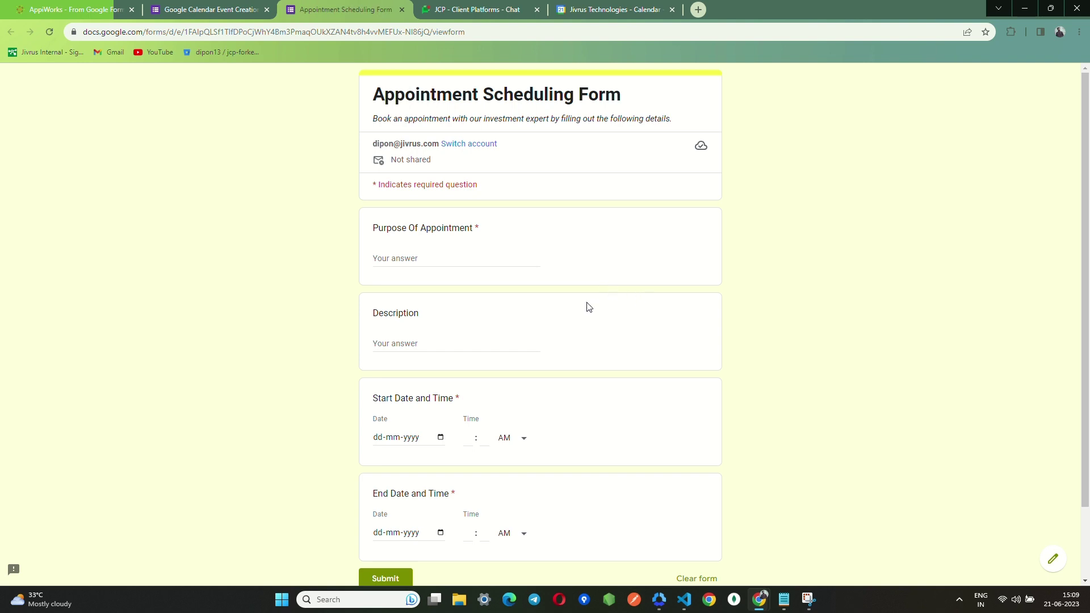
scroll(588, 308, "down", 2)
scroll(588, 307, "up", 2)
scroll(588, 307, "down", 2)
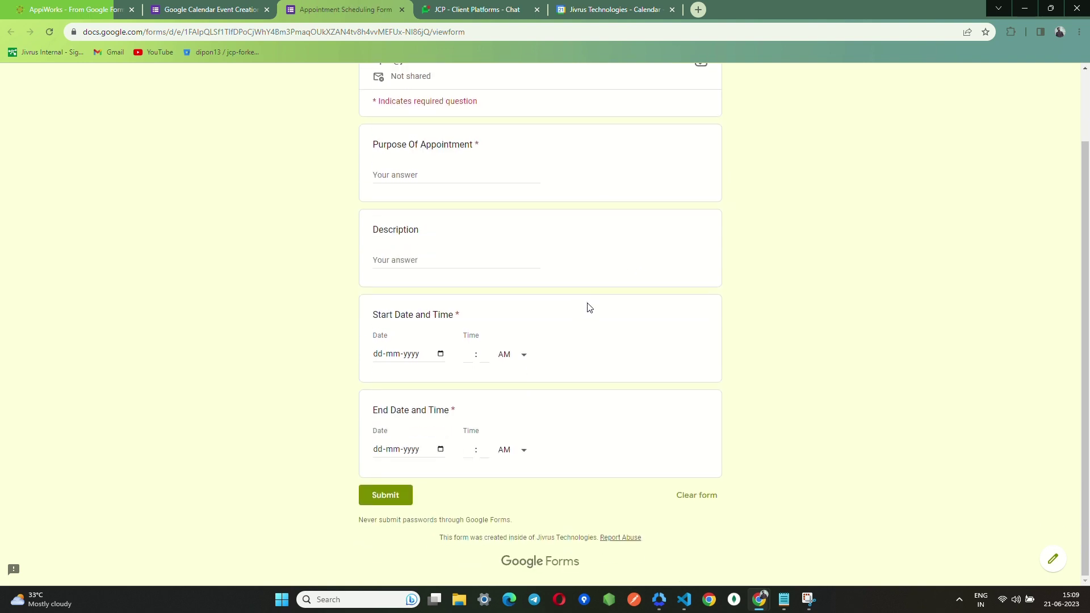
scroll(568, 284, "up", 2)
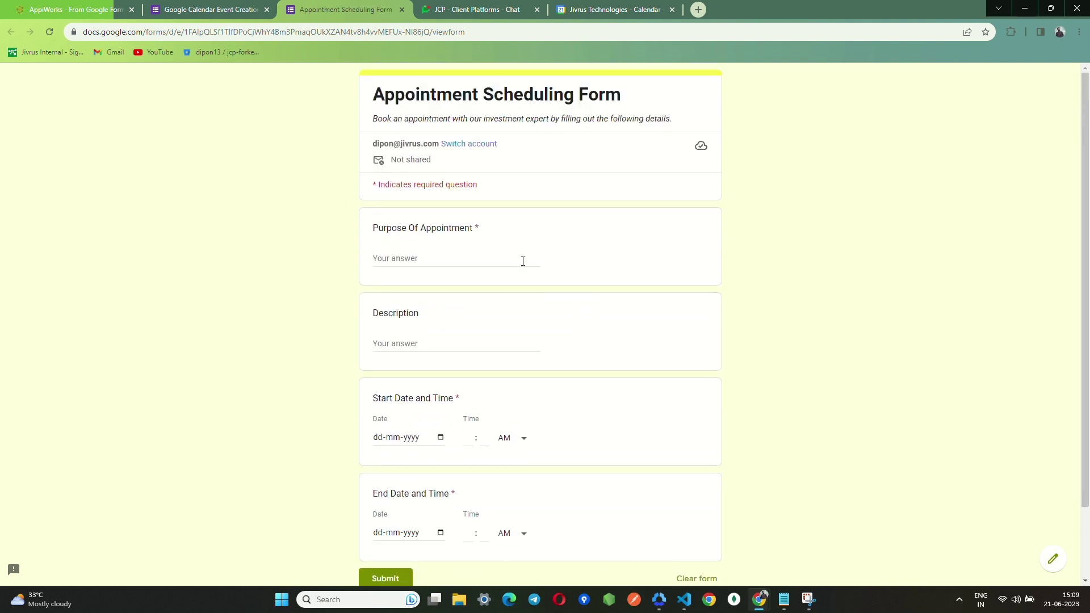
- Switch to Google Calendar to examine the July 2023 month view and return to the form preview
left_click(615, 9)
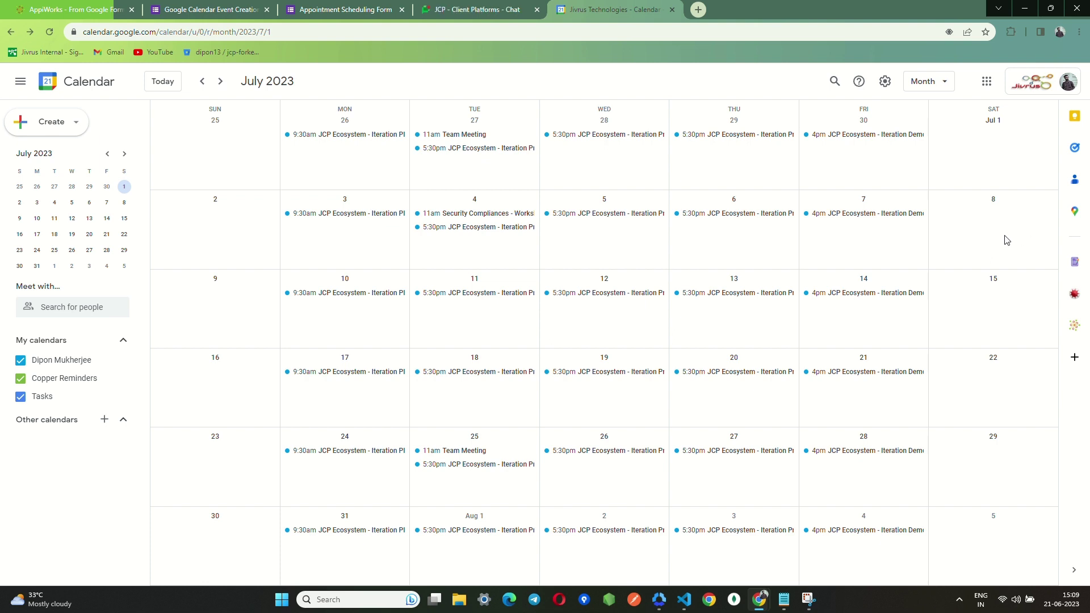
key("ctrl+3")
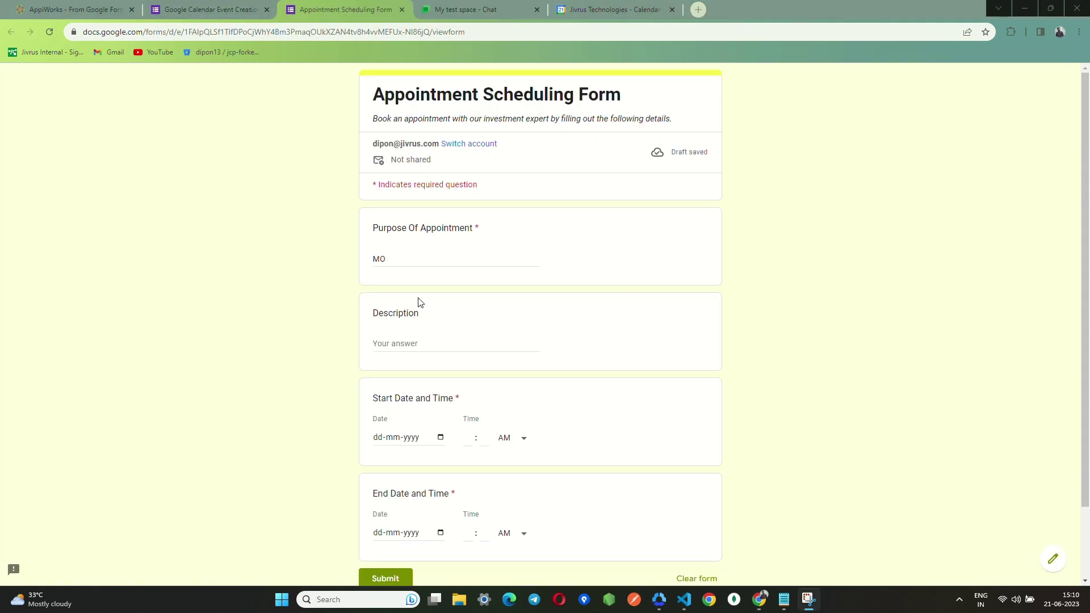
- Fill in "MONTHLY INVESTMENT PLAN" as the Purpose Of Appointment and "I wan to consult on Real Estate Investment" as the Description
left_click(394, 259)
type("NTHLY INVESTMENT PLAN")
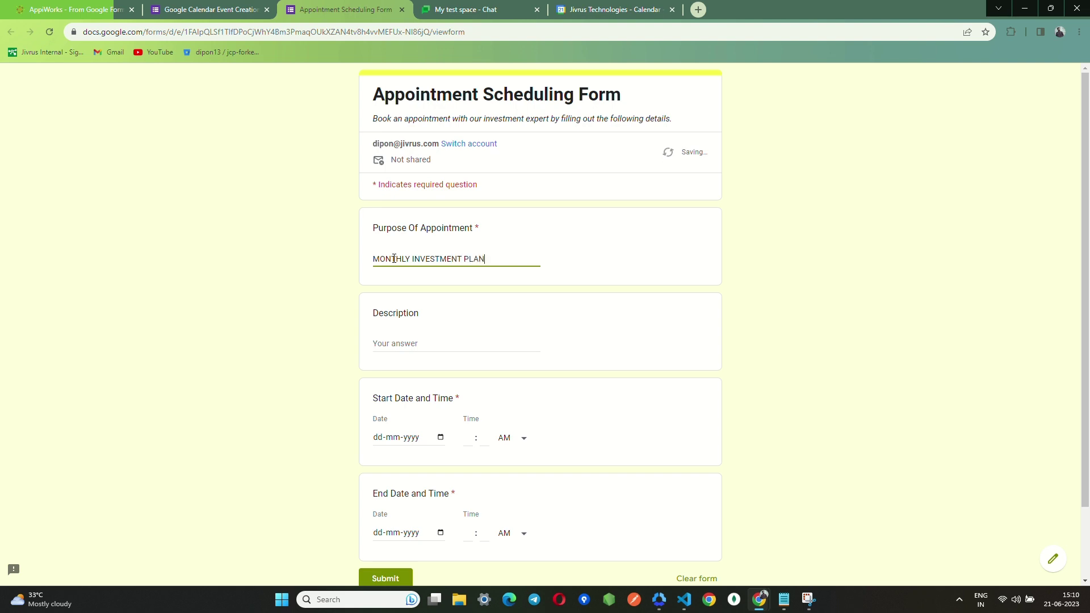
left_click(426, 344)
type("I wan to co")
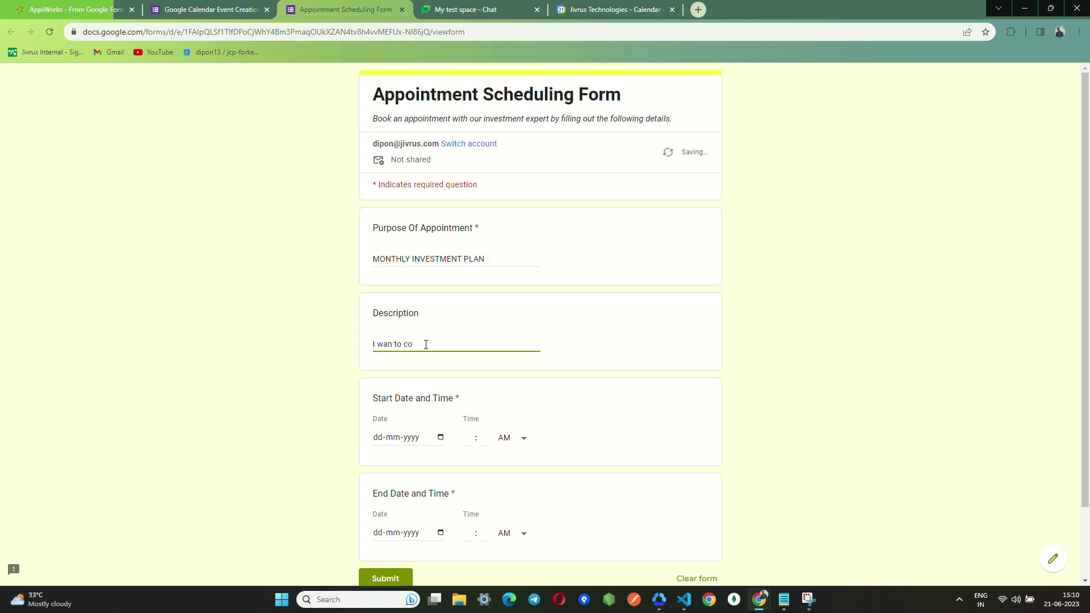
type("nsult on Real Estate Investment")
- Set the Start Date and Time to 08-07-2023 at 10:00 PM
left_click(440, 437)
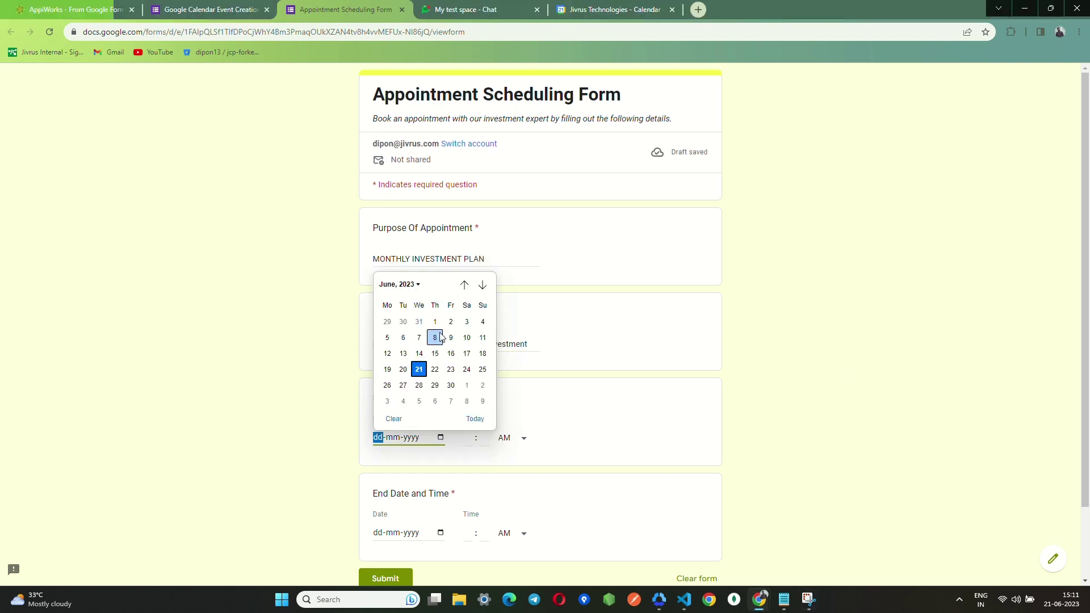
left_click(401, 284)
left_click(442, 342)
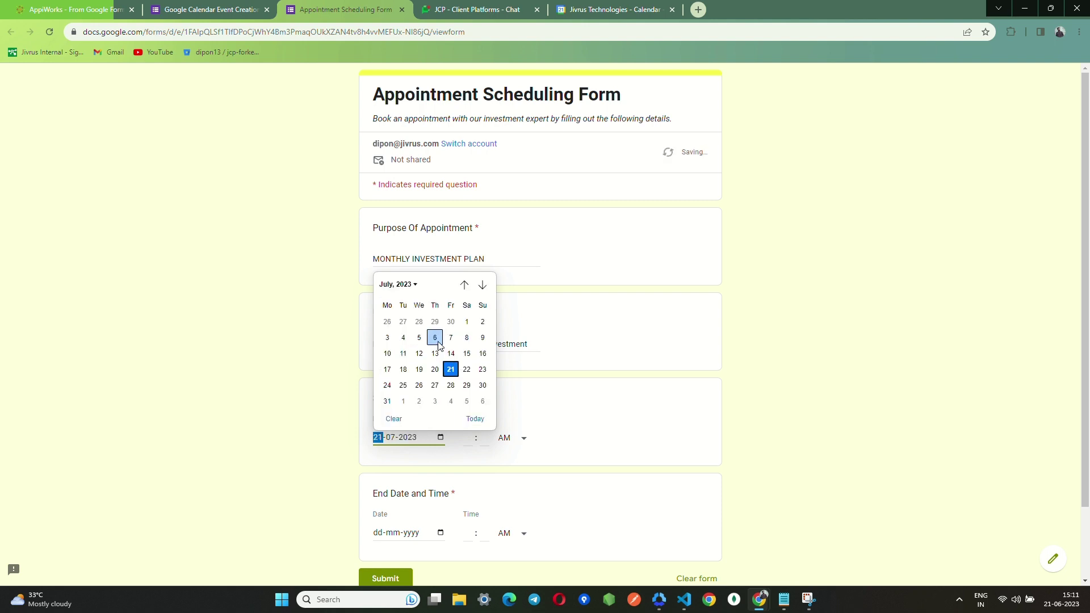
left_click(467, 337)
left_click(469, 439)
type("100")
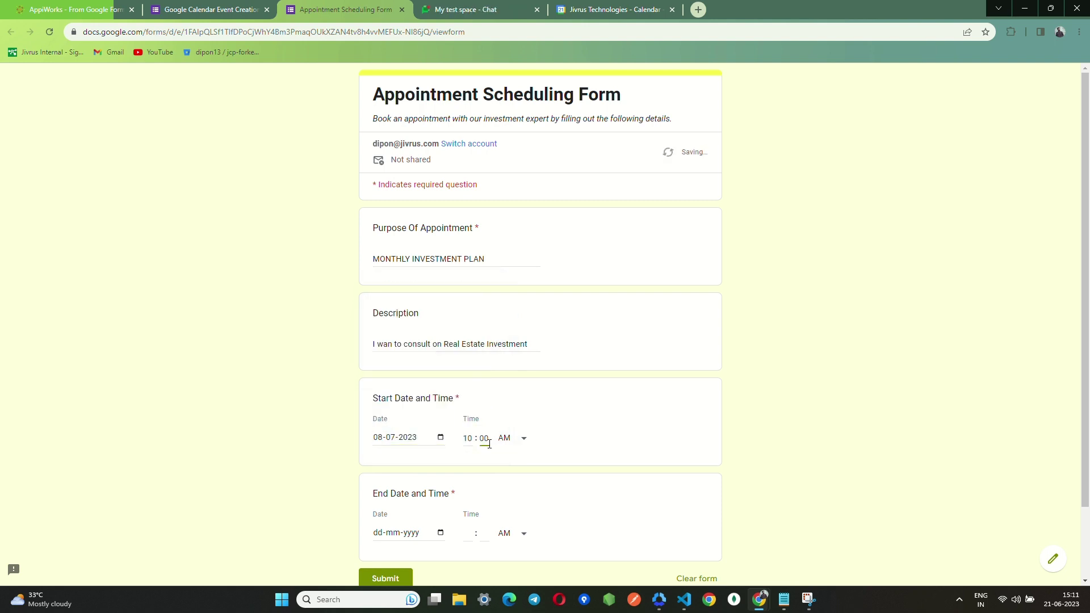
left_click(514, 439)
left_click(504, 463)
- Set the End Date and Time to 08-07-2023 at 11:00 PM and submit the form
scroll(398, 449, "down", 2)
left_click(381, 453)
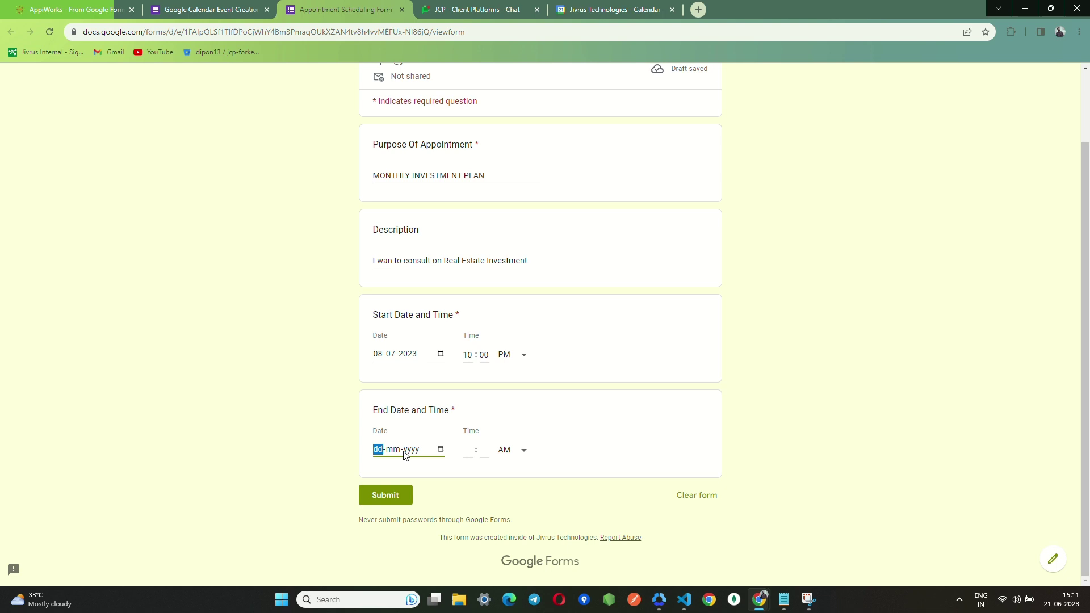
left_click(441, 449)
left_click(415, 300)
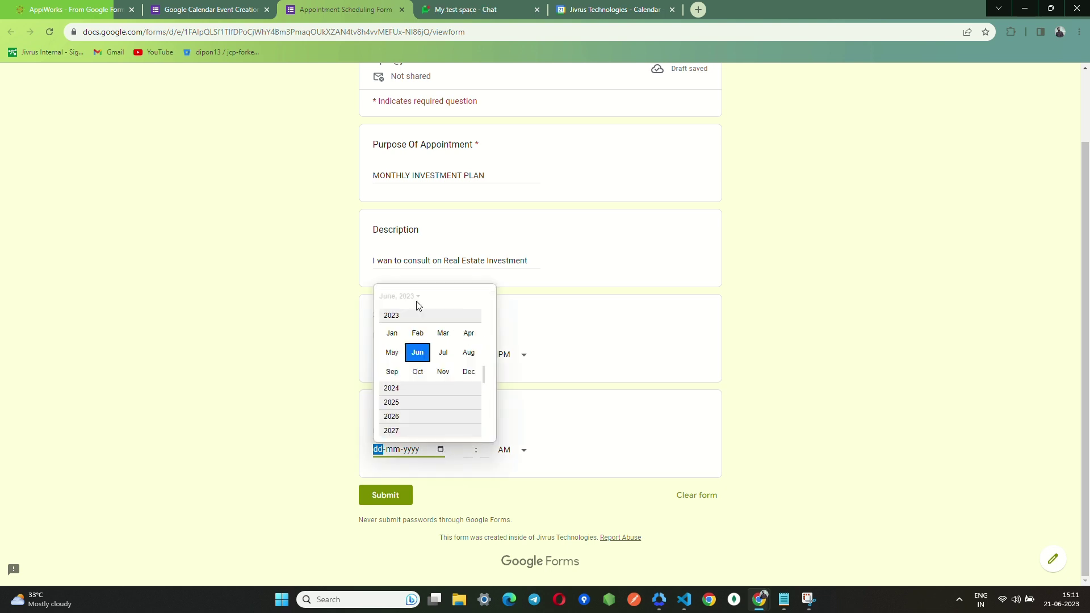
left_click(445, 349)
left_click(466, 349)
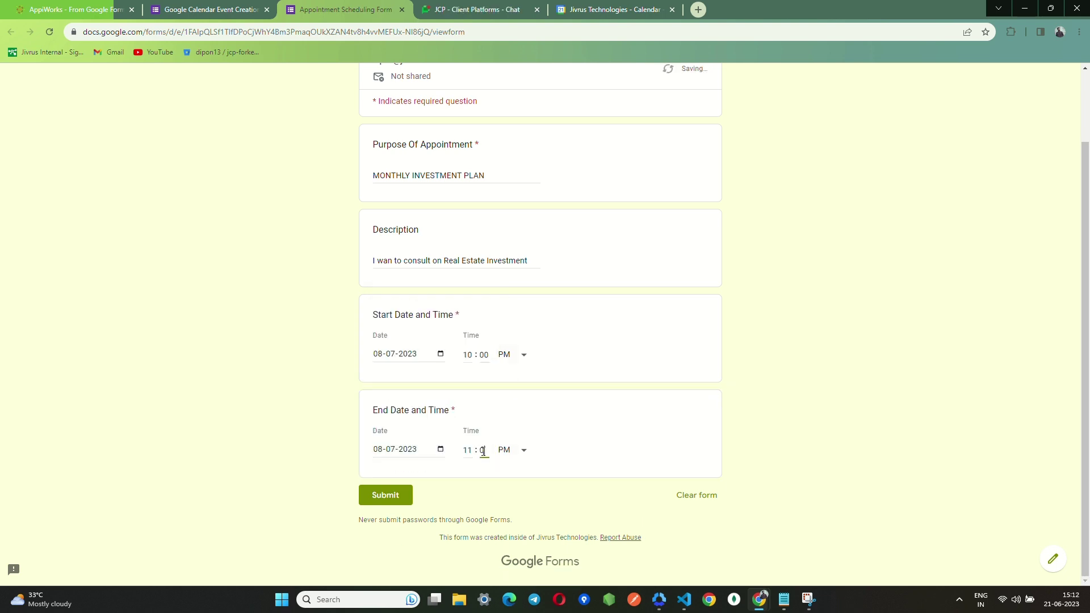
left_click(486, 451)
left_click(624, 440)
scroll(511, 483, "up", 1)
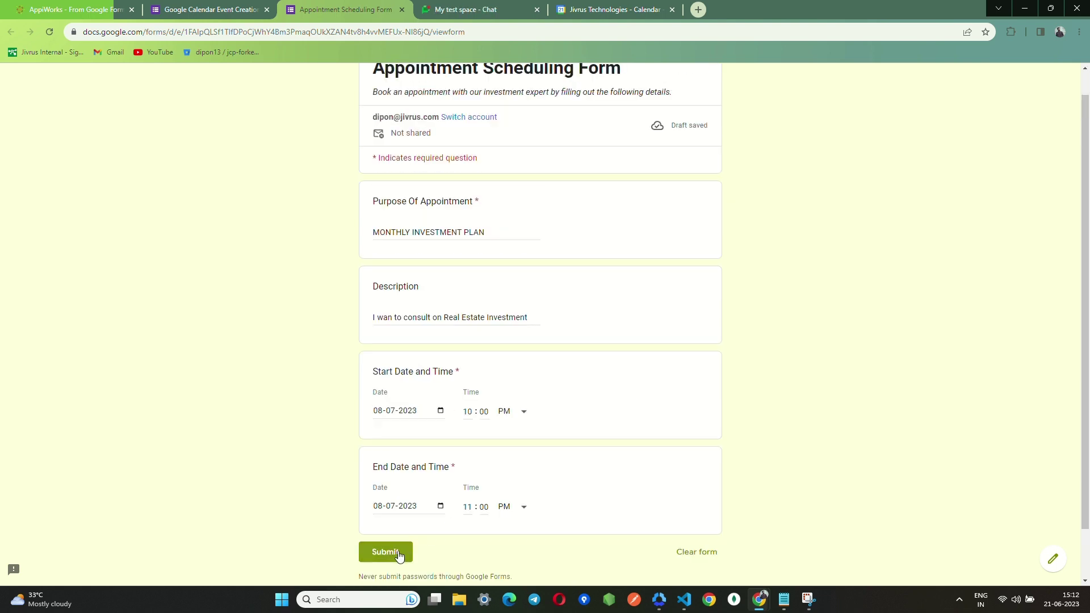
left_click(402, 554)
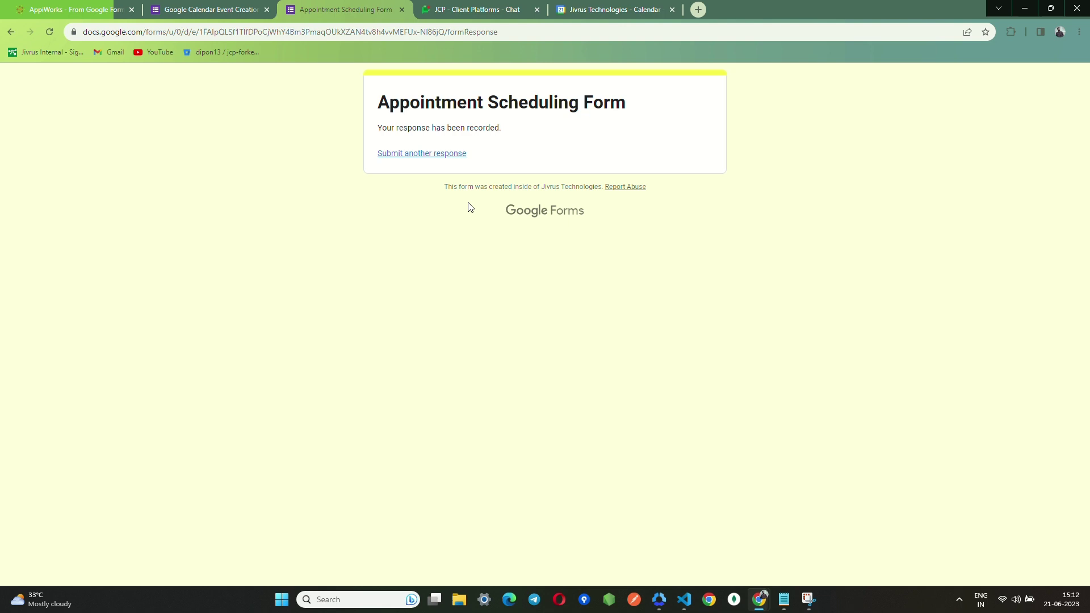
- Close the submitted form and check the latest mywebhook1 message in My test space in Google Chat
left_click(403, 10)
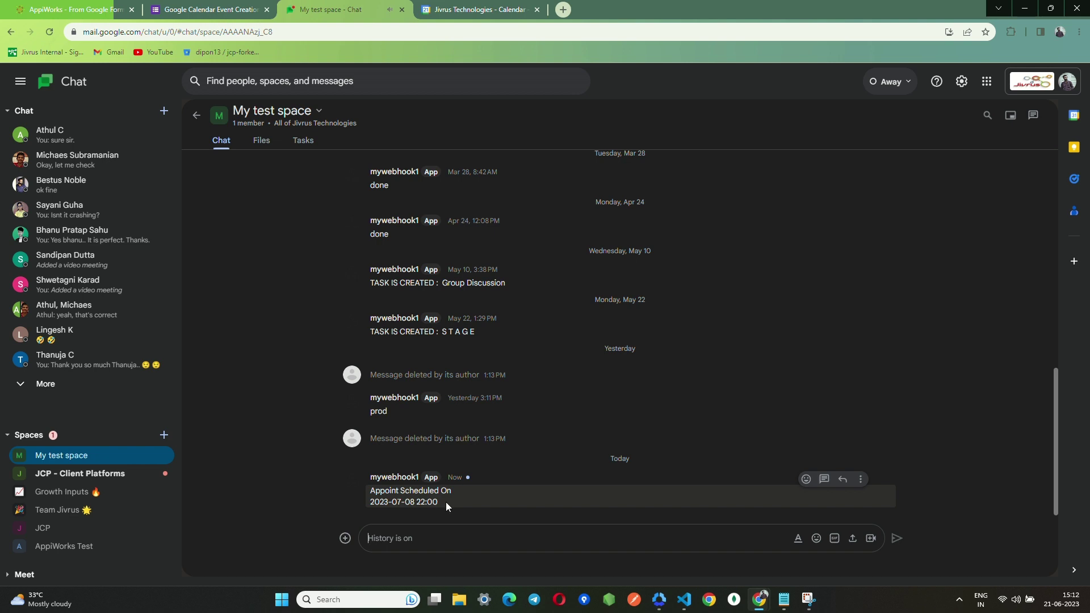
left_click_drag(446, 505, 364, 494)
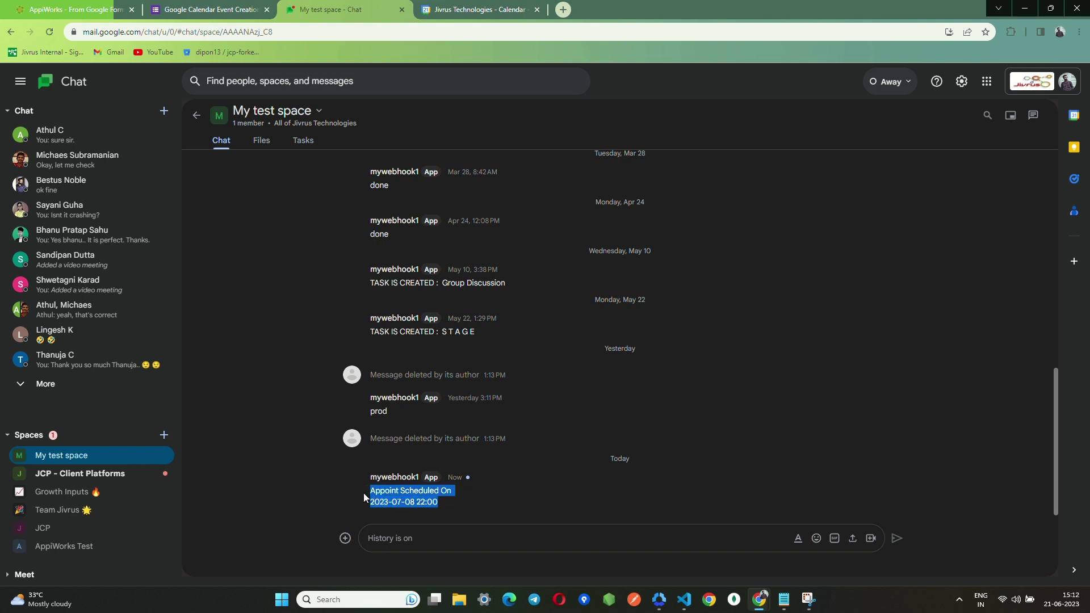
left_click(443, 517)
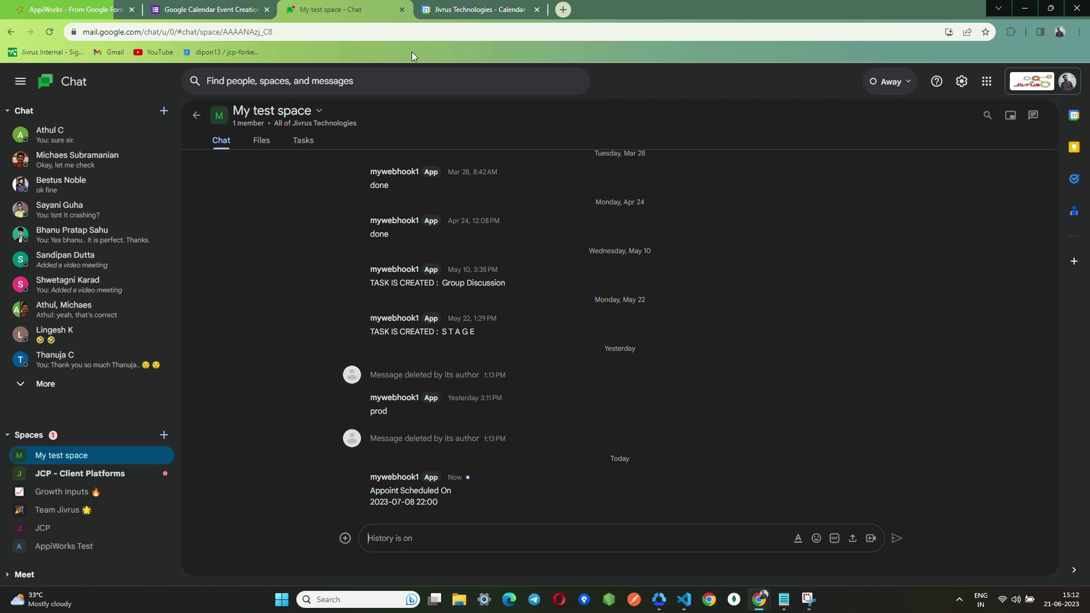
- Switch to Google Calendar and open the MONTHLY INVESTMENT PLAN event on July 9, 2023 to check it
left_click(446, 7)
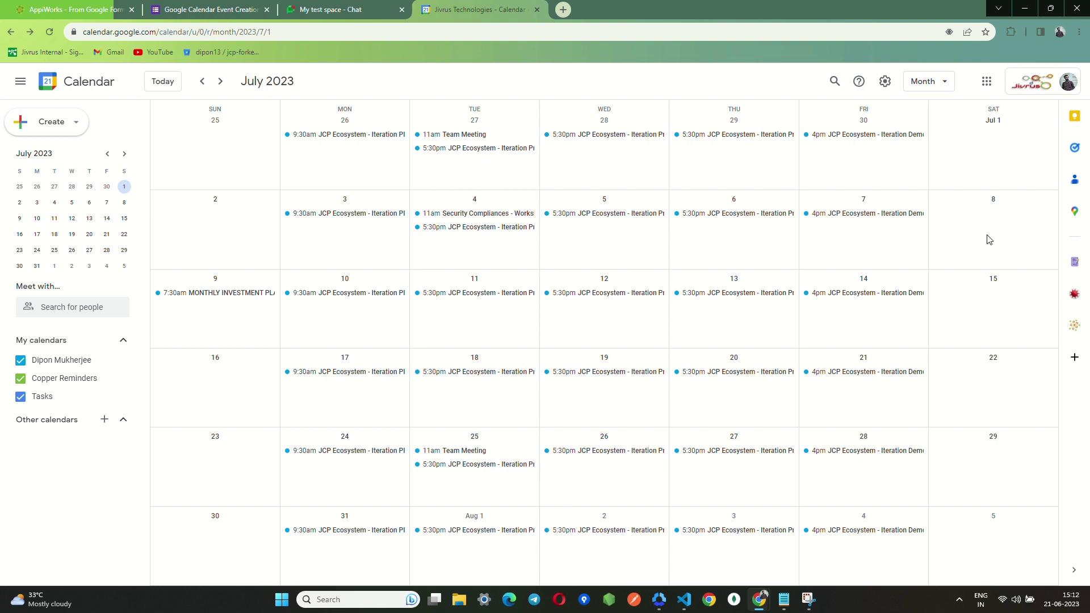
left_click(199, 320)
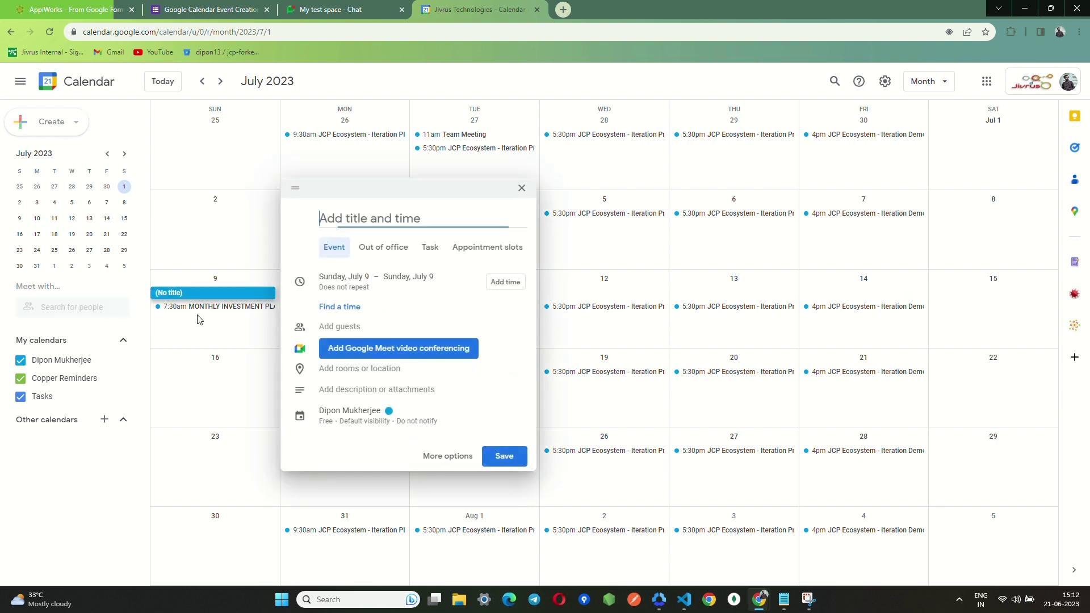
key("Escape")
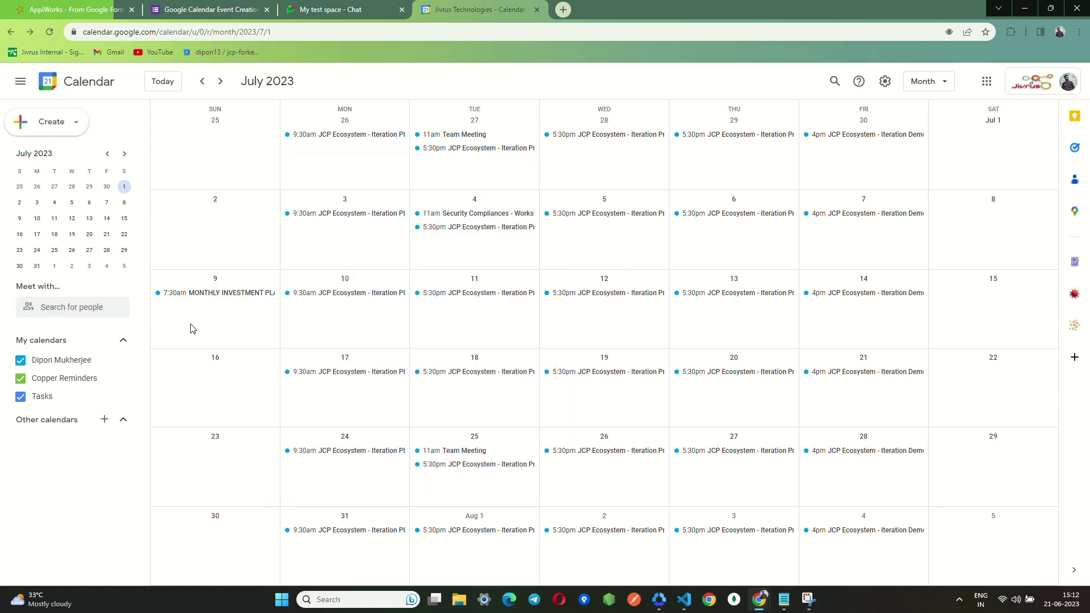
left_click(216, 294)
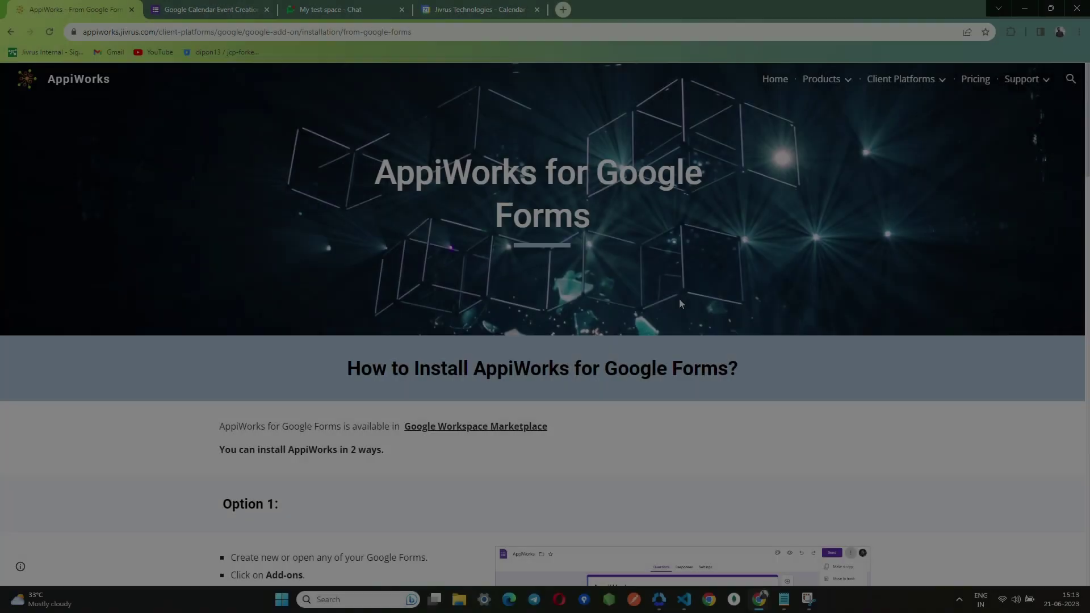
- Look through the installation instructions on the AppiWorks for Google Forms web page
scroll(688, 307, "down", 5)
scroll(690, 309, "down", 3)
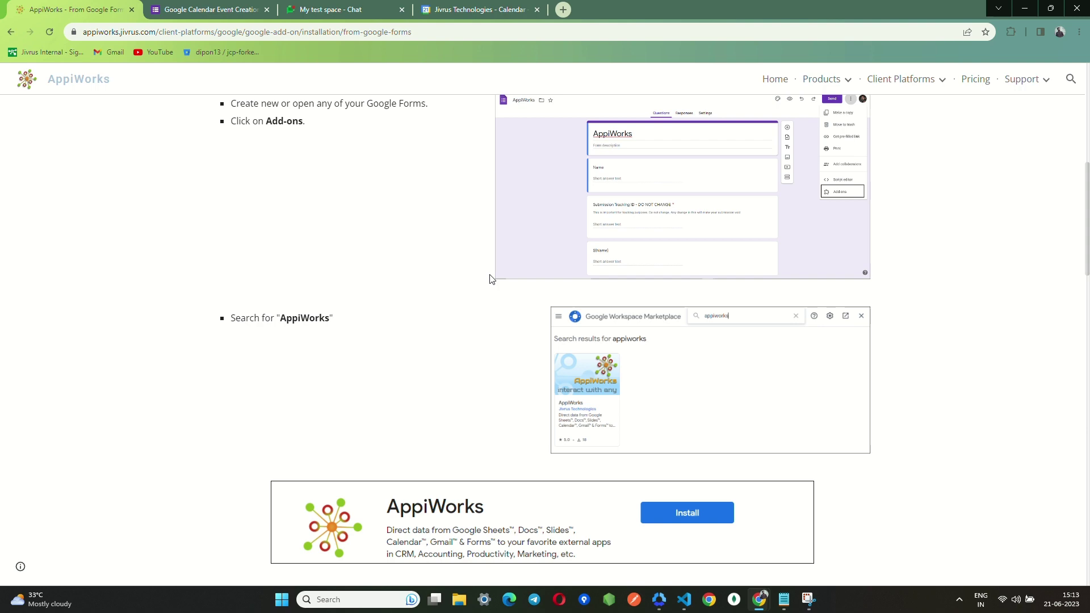
scroll(491, 278, "up", 8)
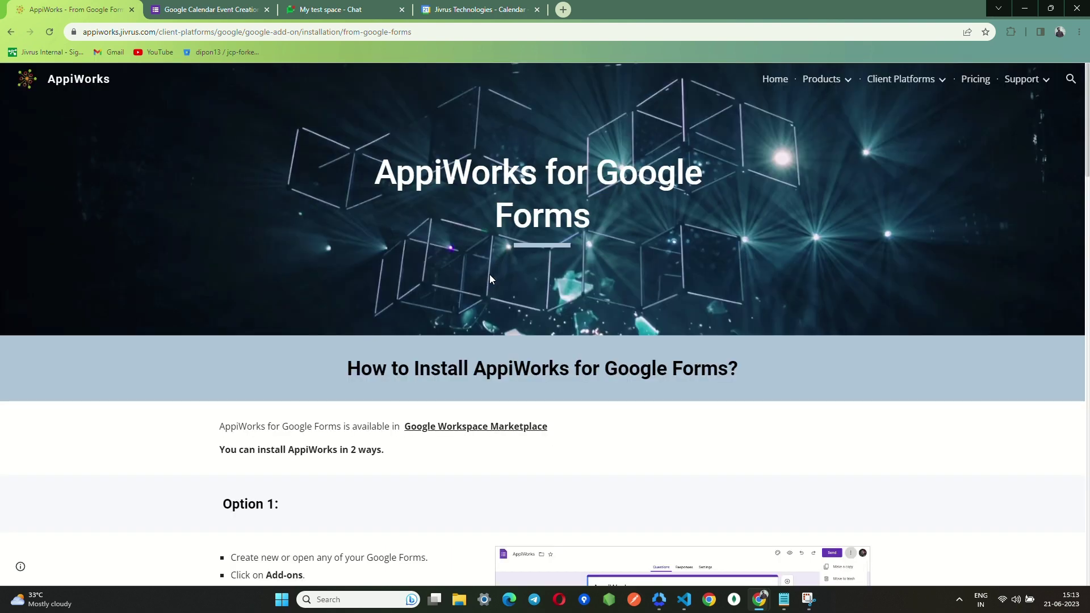